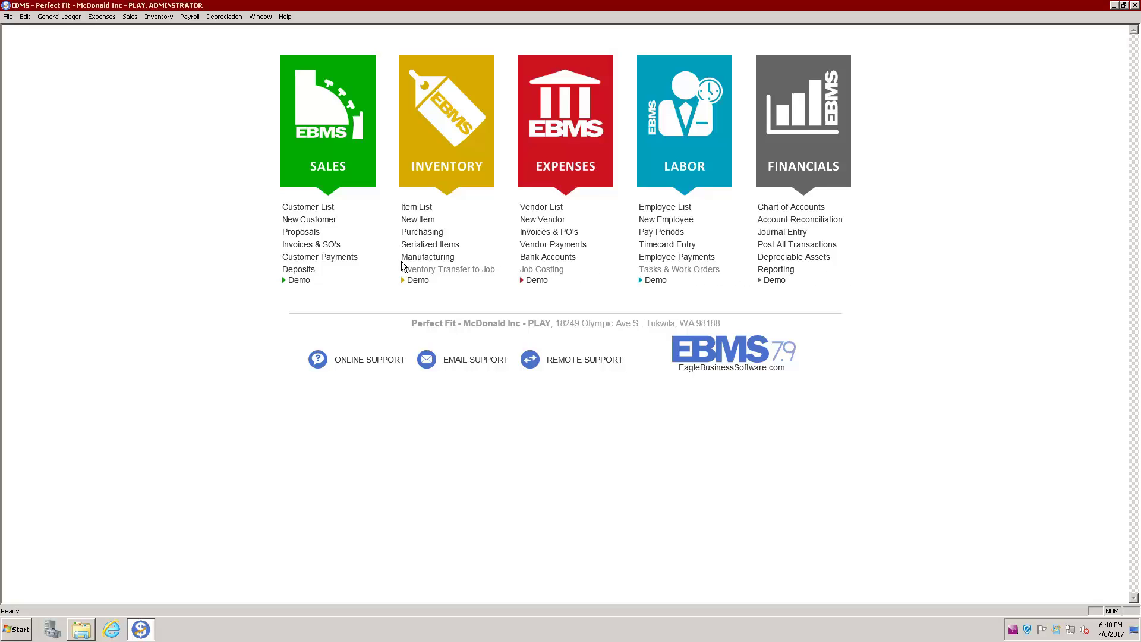
Step: Open a new sales invoice from Invoices & SO's and bring up the customer lookup
click(330, 248)
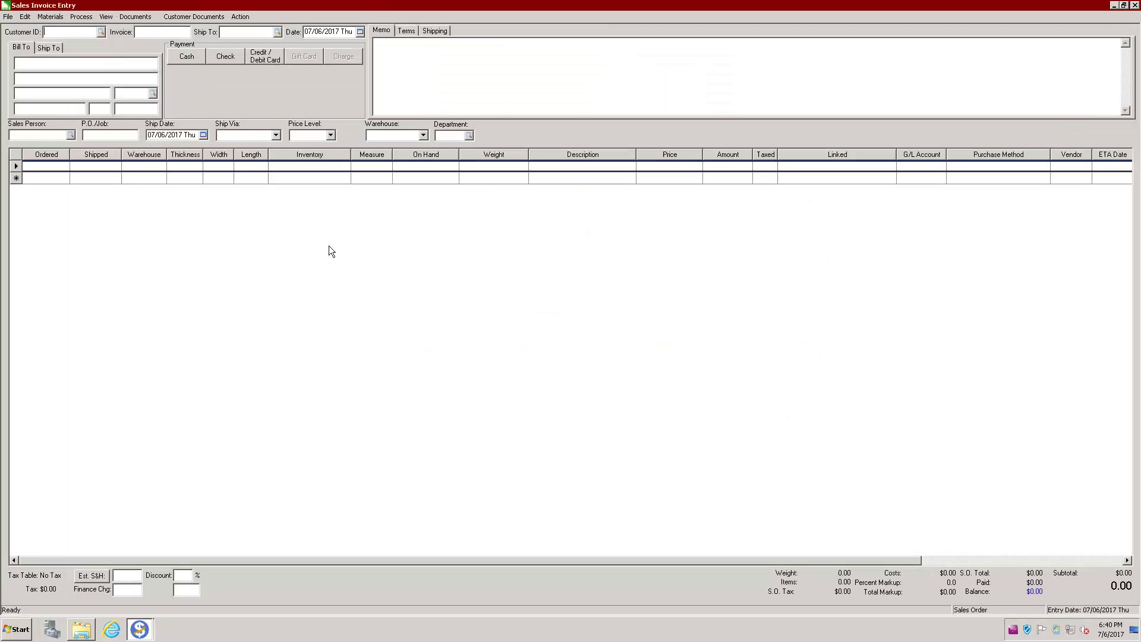
click(101, 34)
Step: Choose customer AIRTIME KITE V and set Ship Via to UPS Ground, bringing up shipping details
double_click(273, 167)
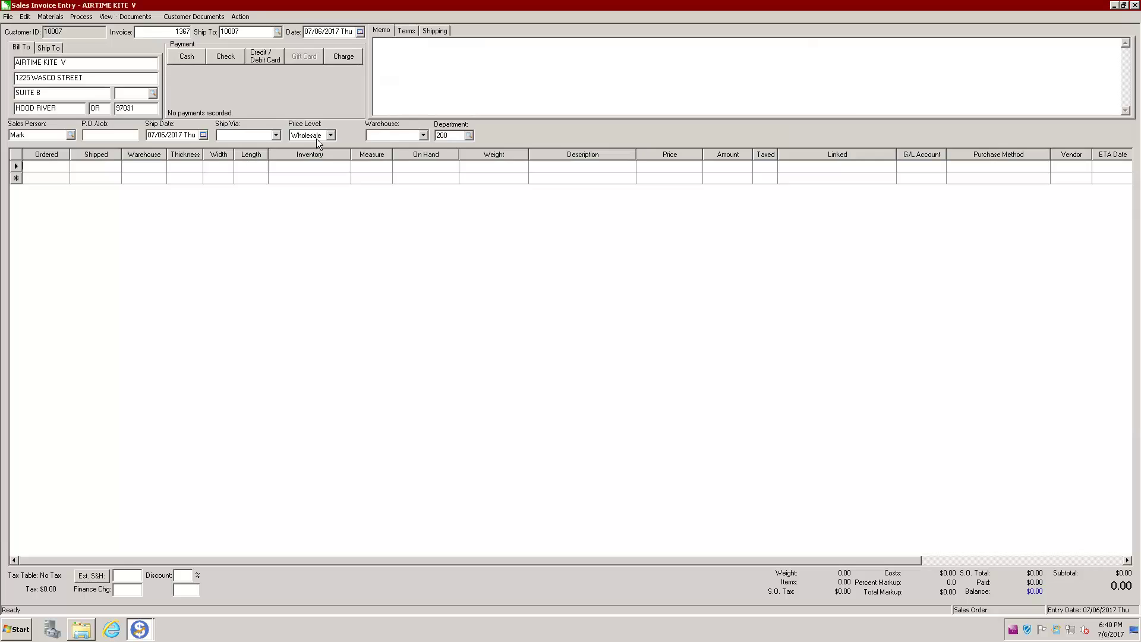
click(275, 136)
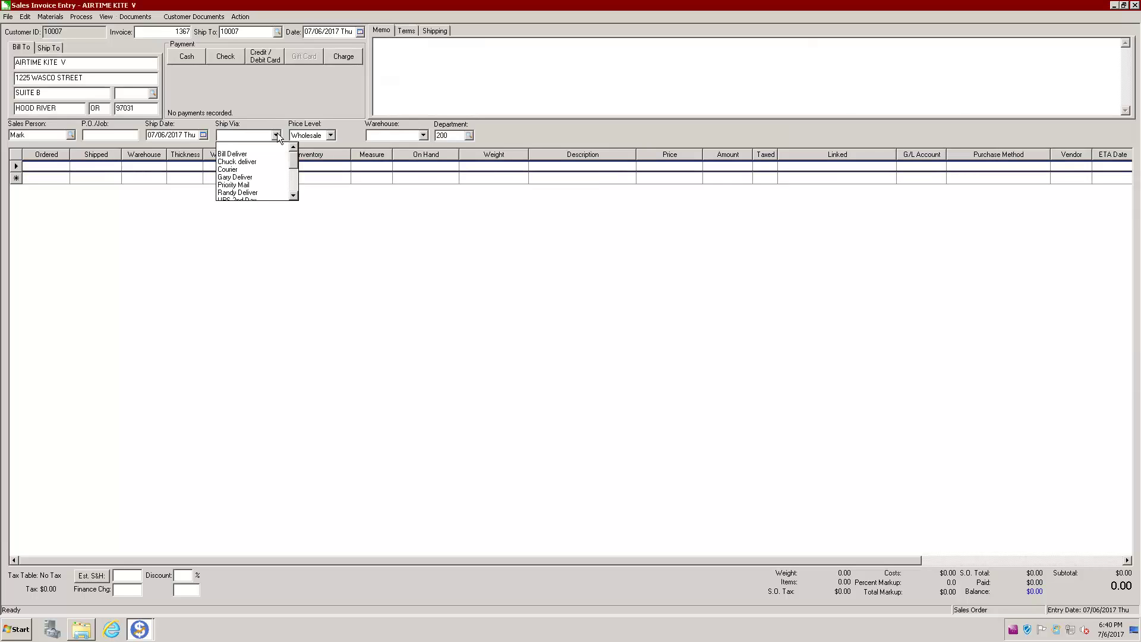
click(294, 195)
click(294, 196)
click(294, 196)
click(294, 196)
click(294, 195)
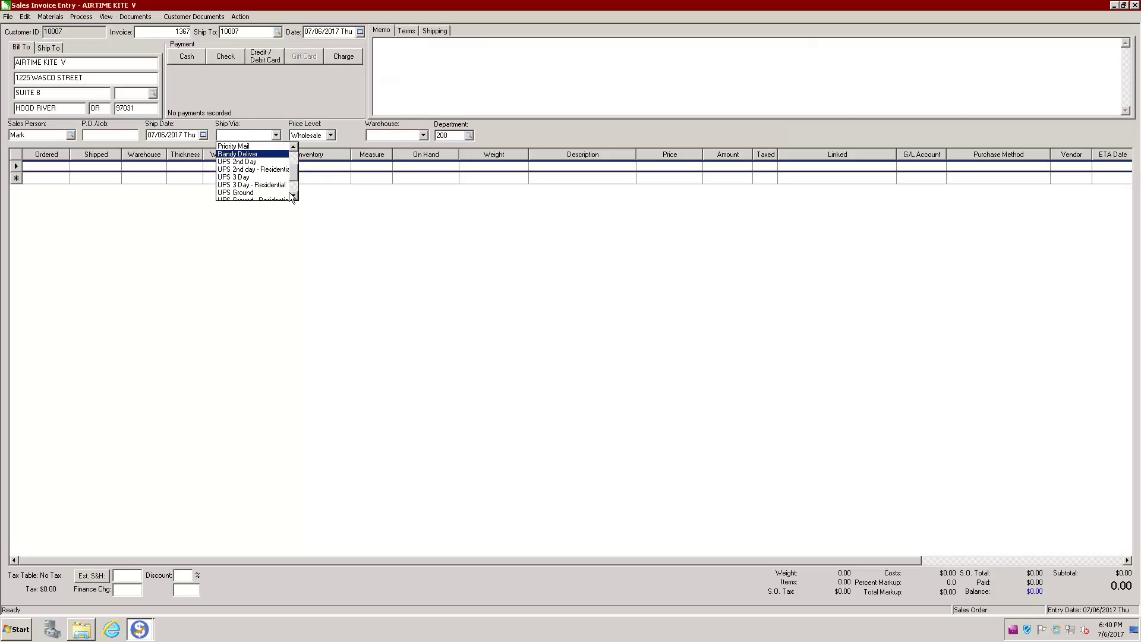
click(252, 193)
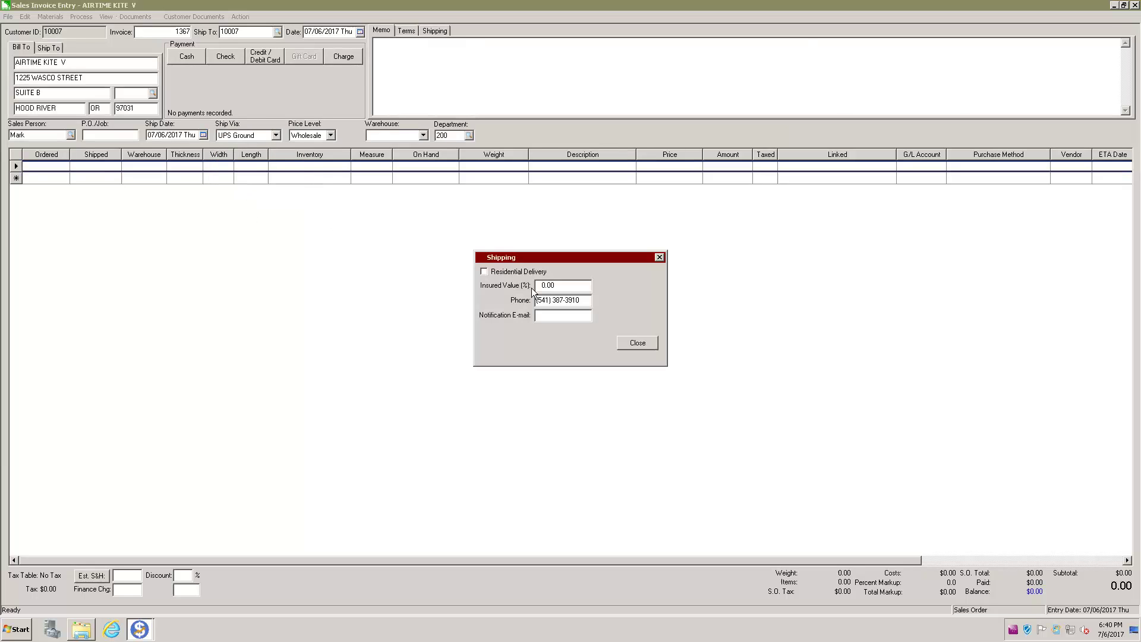
drag(526, 256, 314, 212)
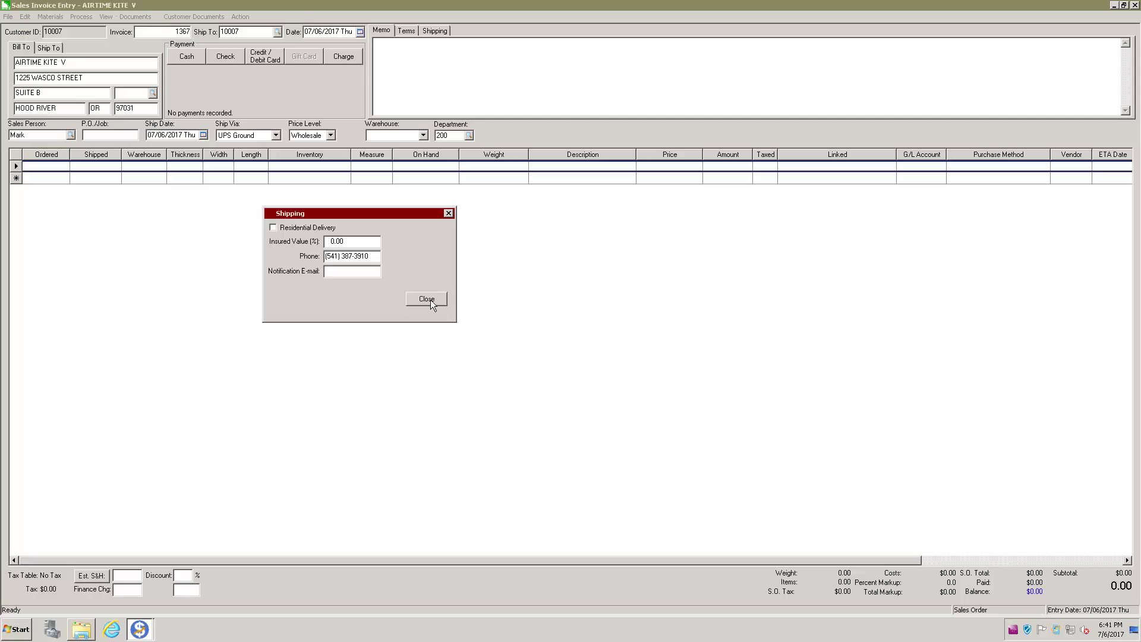
Step: Enter the customer's notification e-mail in the shipping details and close the dialog
click(346, 274)
click(424, 299)
Step: Set the order's warehouse to PORTLAND and department to 200 Portland
click(423, 135)
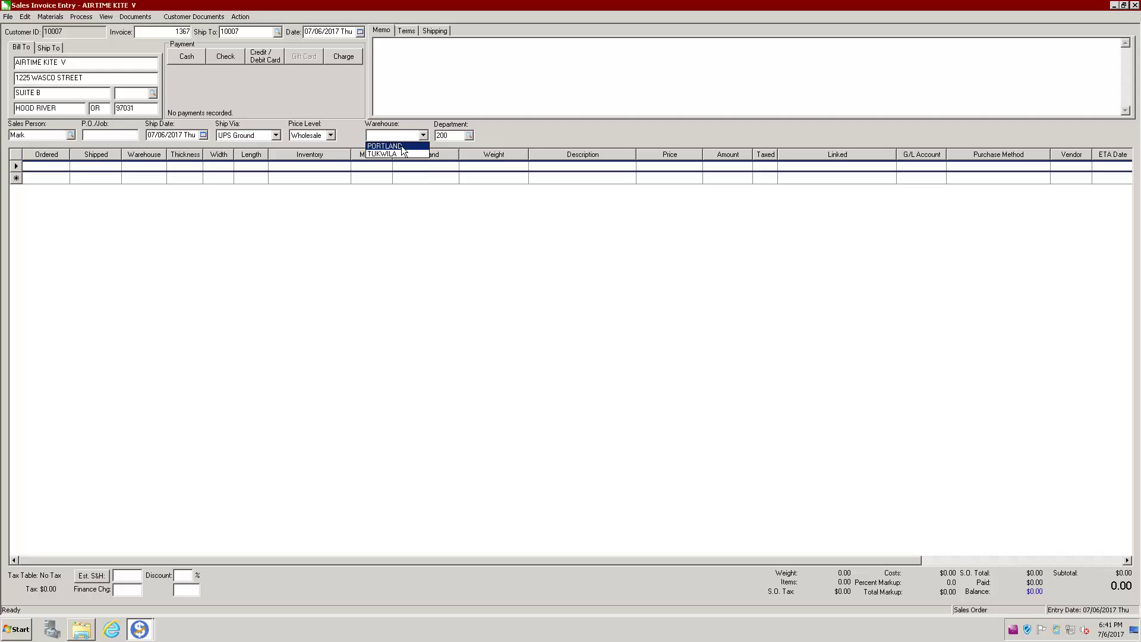
click(469, 137)
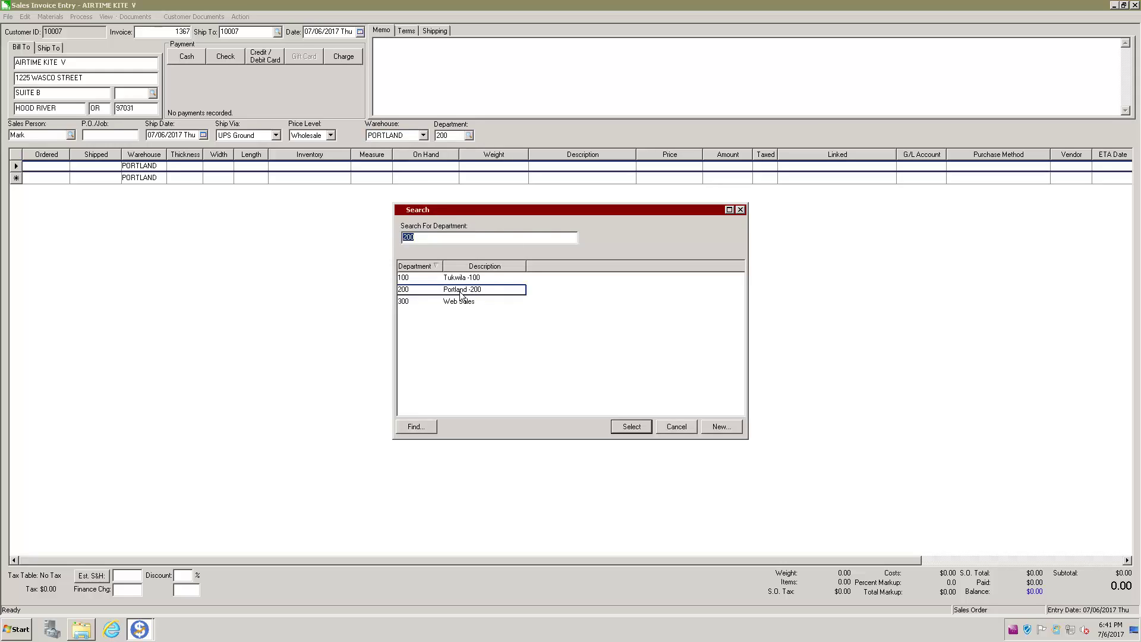
click(426, 286)
double_click(456, 291)
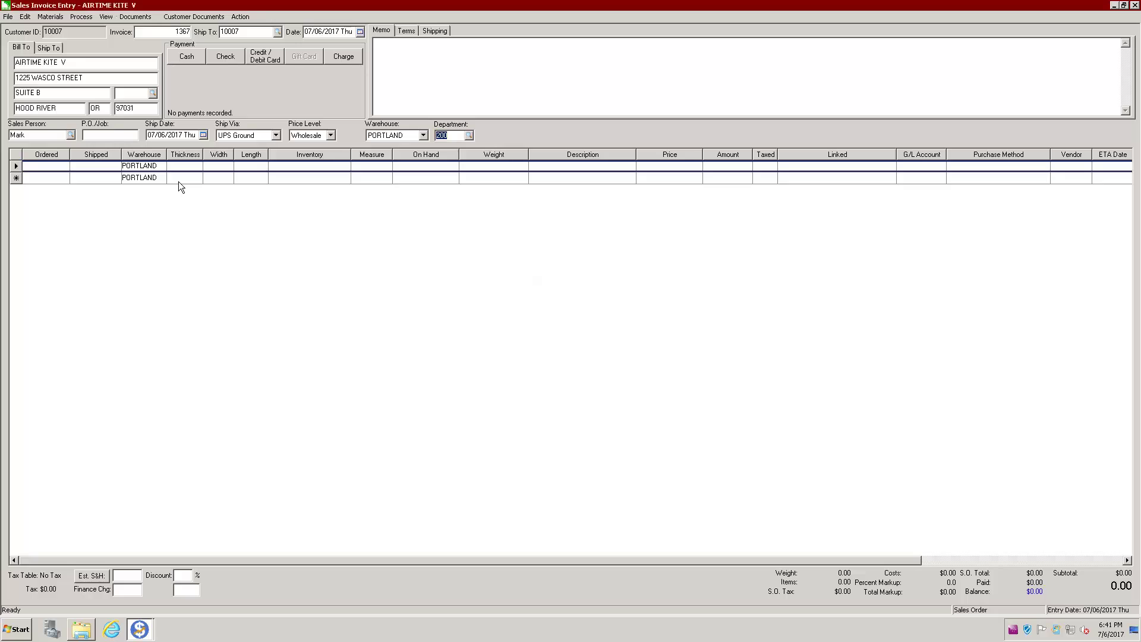
Step: Enter P.O./Job 1500 and set the ship date to 07/12/2017
click(109, 136)
text(1500)
key(Tab)
click(203, 135)
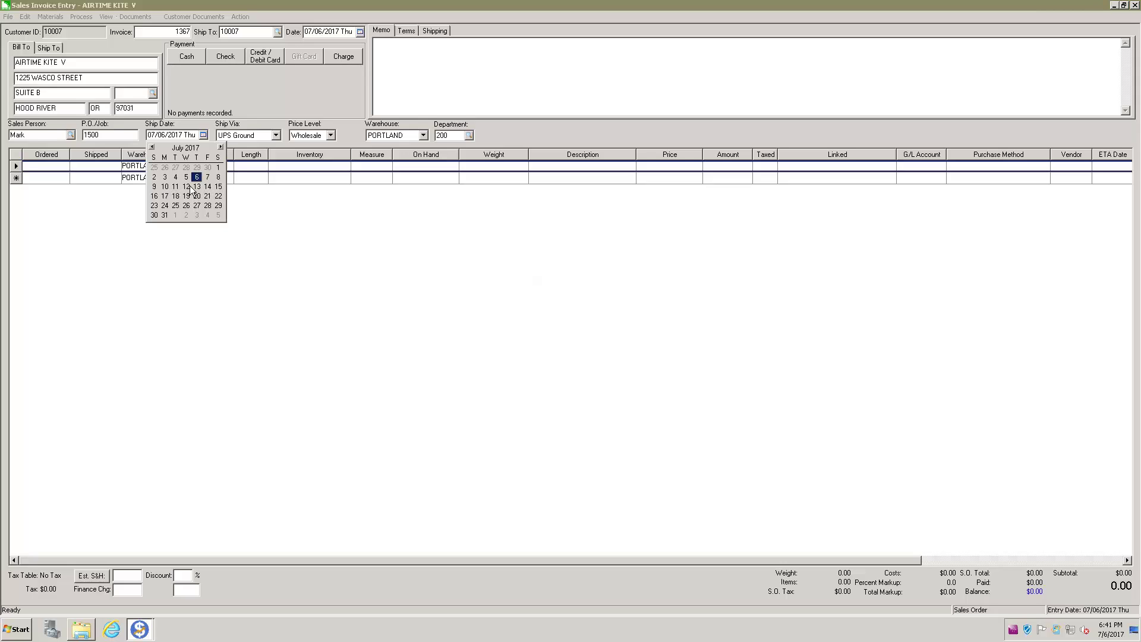
click(186, 186)
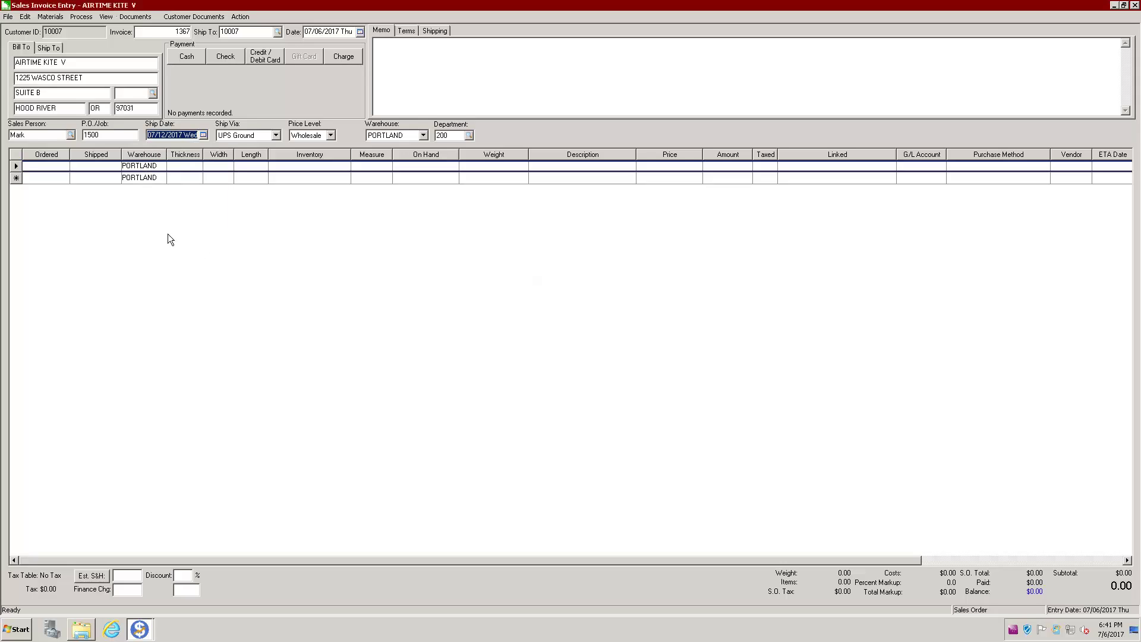
Step: Enter an ordered quantity of 1 on the first line
click(47, 172)
text(1)
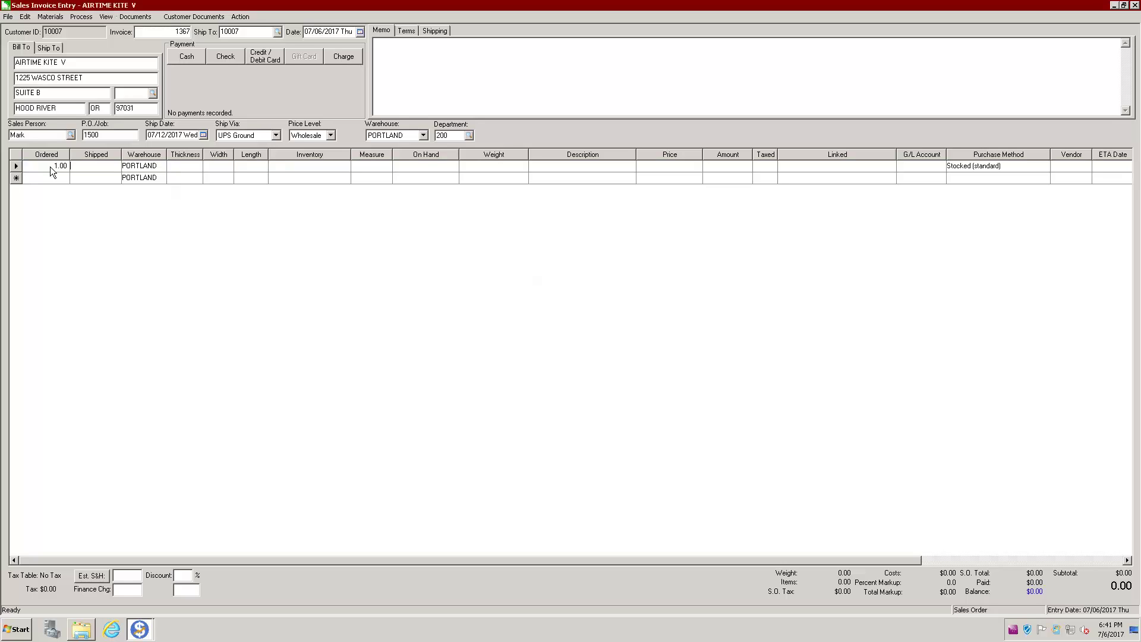
key(Tab)
Step: Hide the Thickness, Width and Length grid columns, then look up the first line's inventory item
right_click(197, 156)
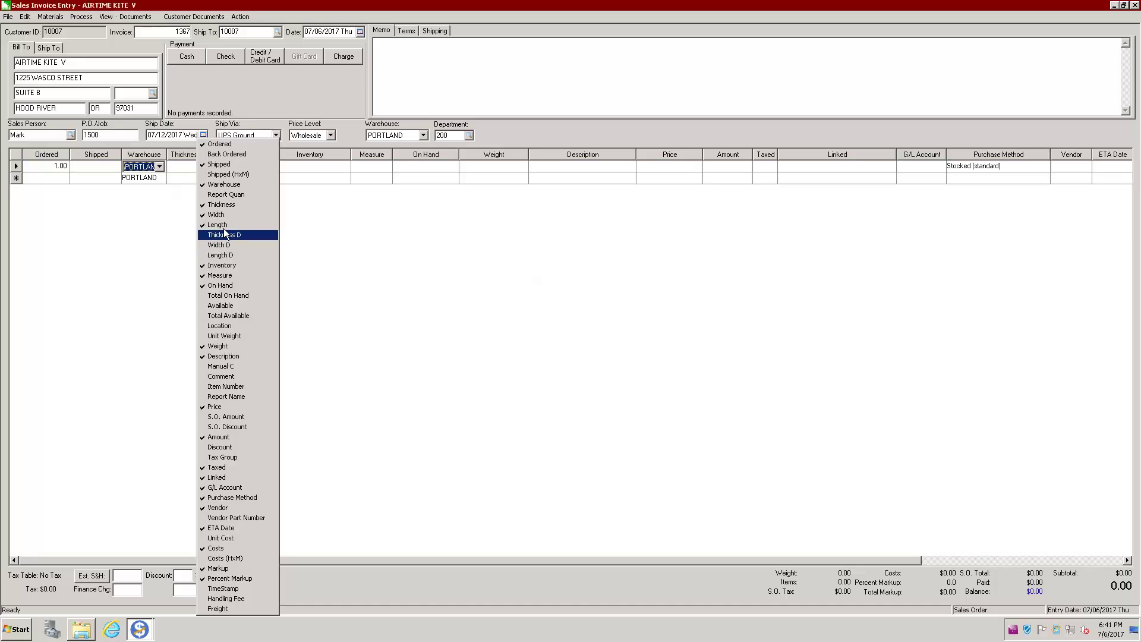
click(220, 204)
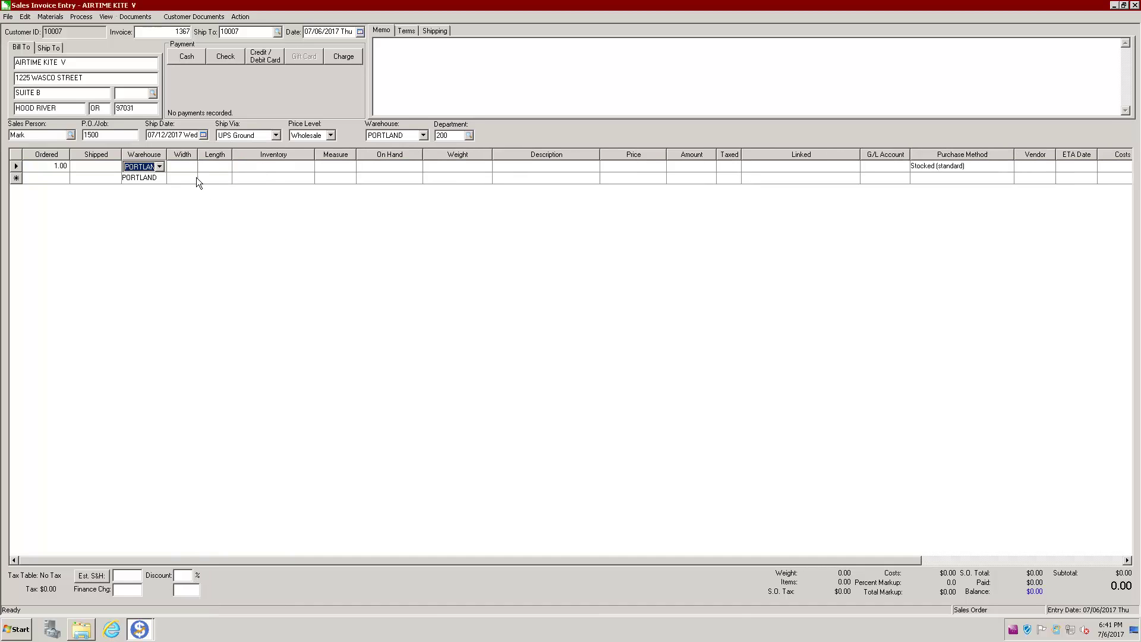
right_click(189, 154)
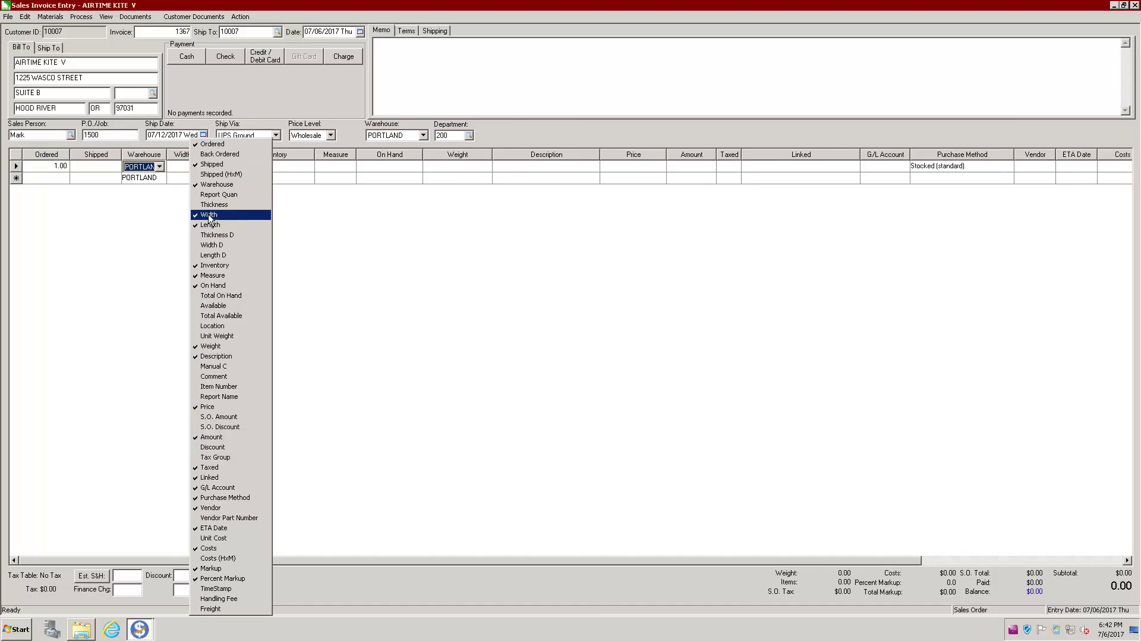
click(212, 215)
right_click(187, 155)
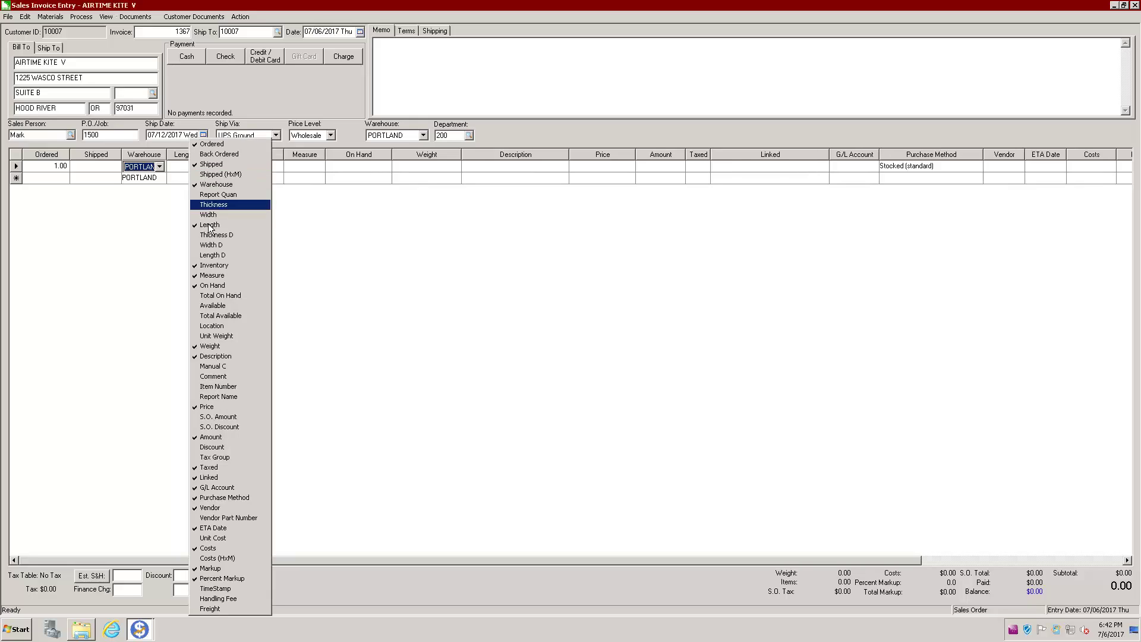
click(208, 226)
click(212, 165)
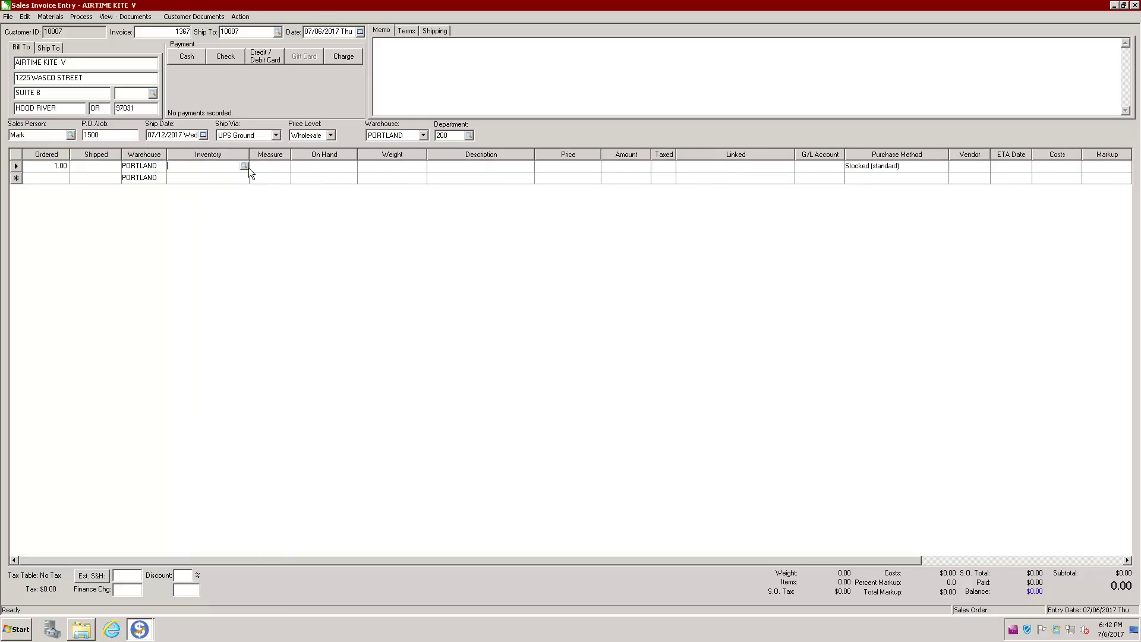
click(244, 165)
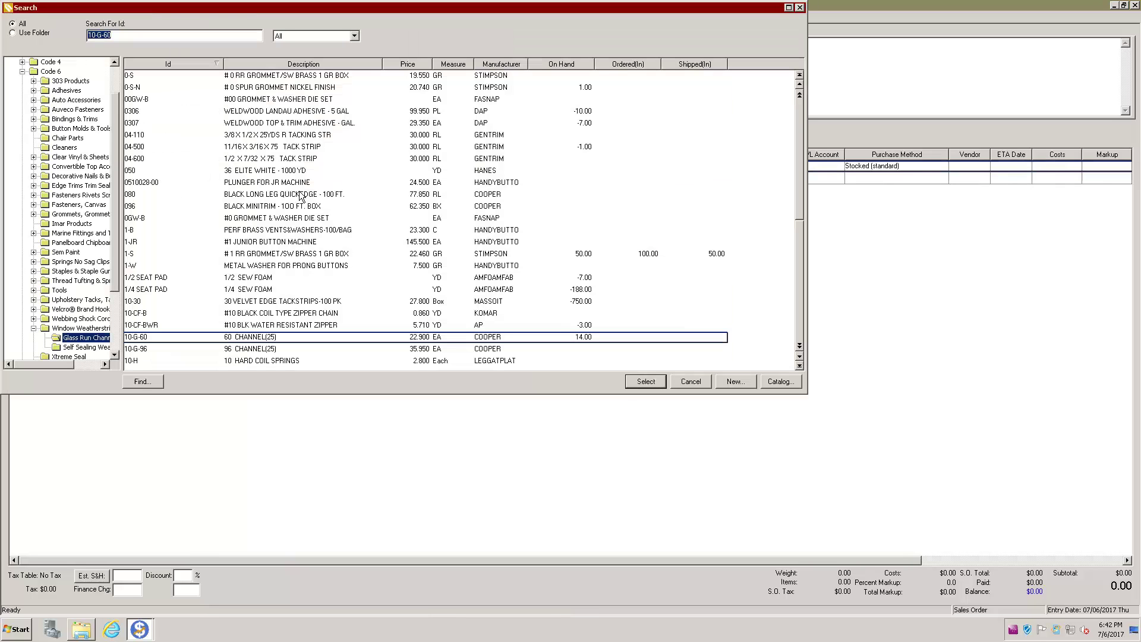
Step: Put item 1-JR, #1 JUNIOR BUTTON MACHINE at 145.50, on line one and narrow the Inventory column
double_click(285, 243)
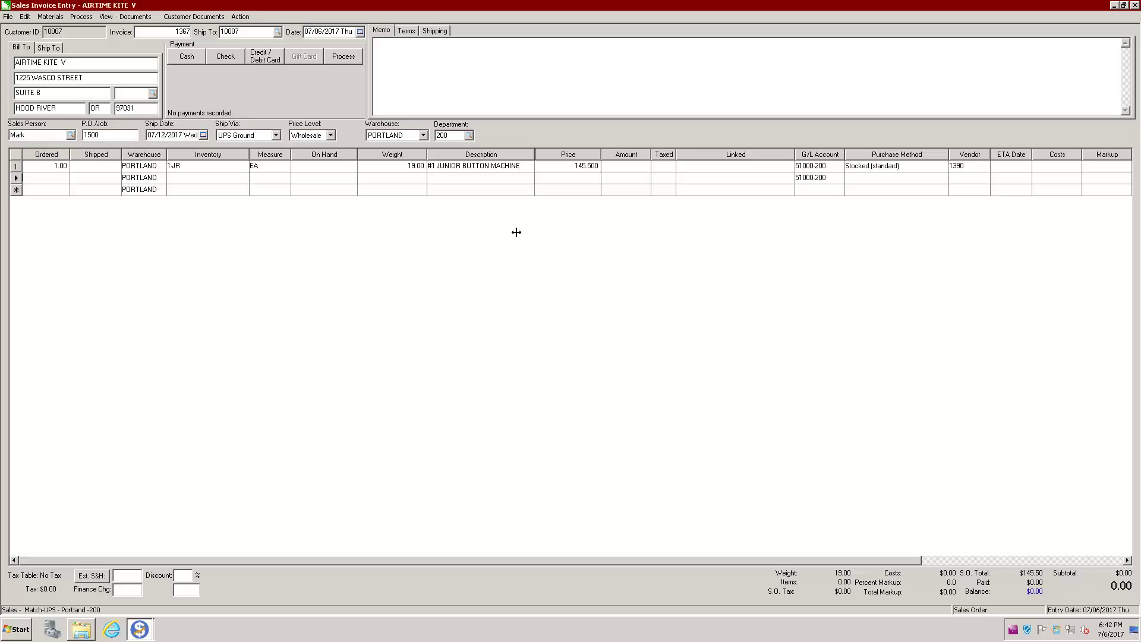
double_click(534, 154)
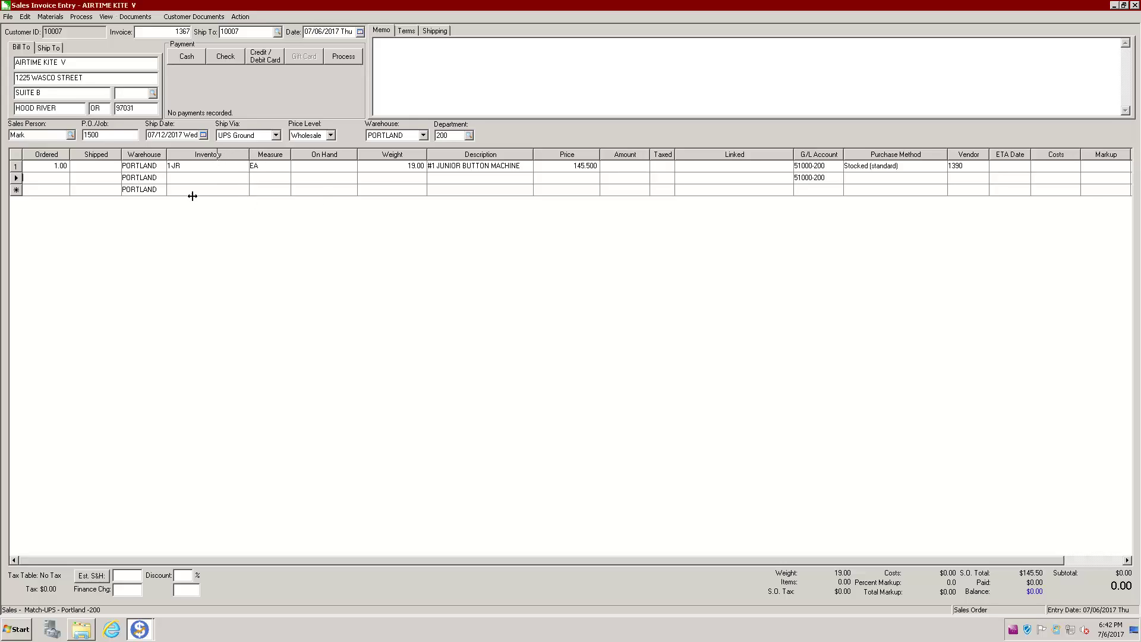
drag(192, 197, 240, 235)
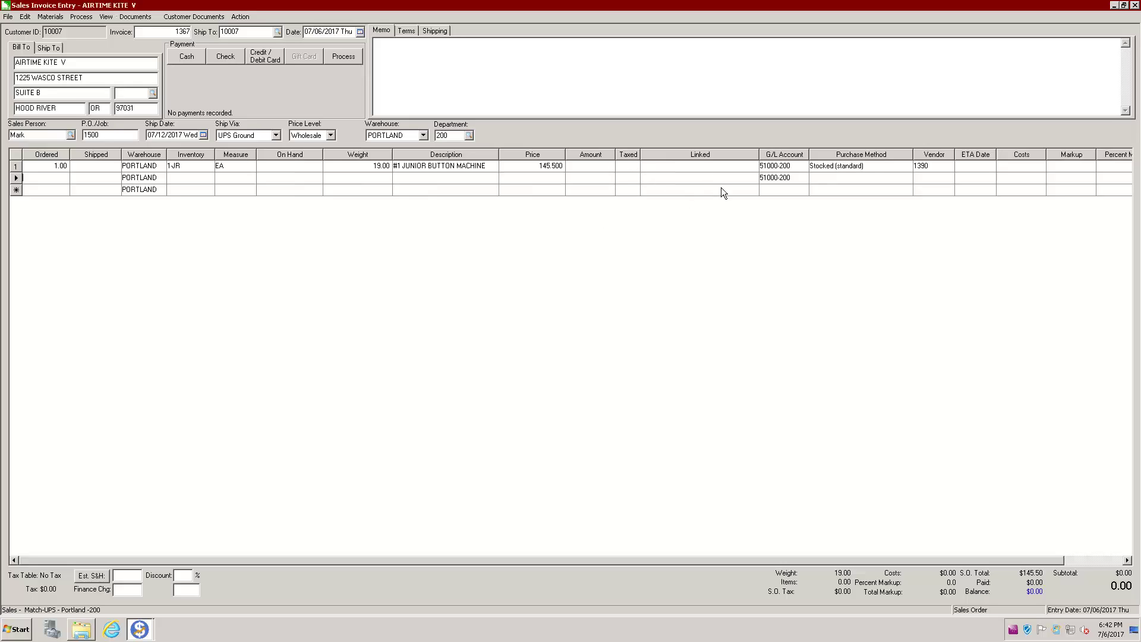
Step: Set the first line's purchase method to Drop ship, commit it, and select the blank second line
click(840, 168)
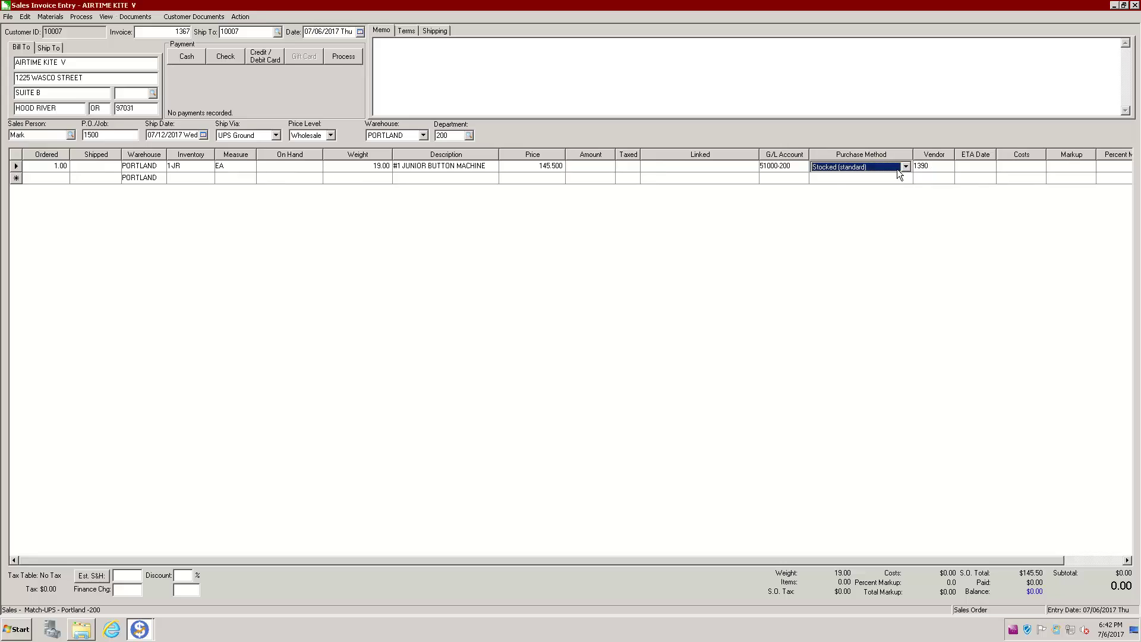
click(905, 167)
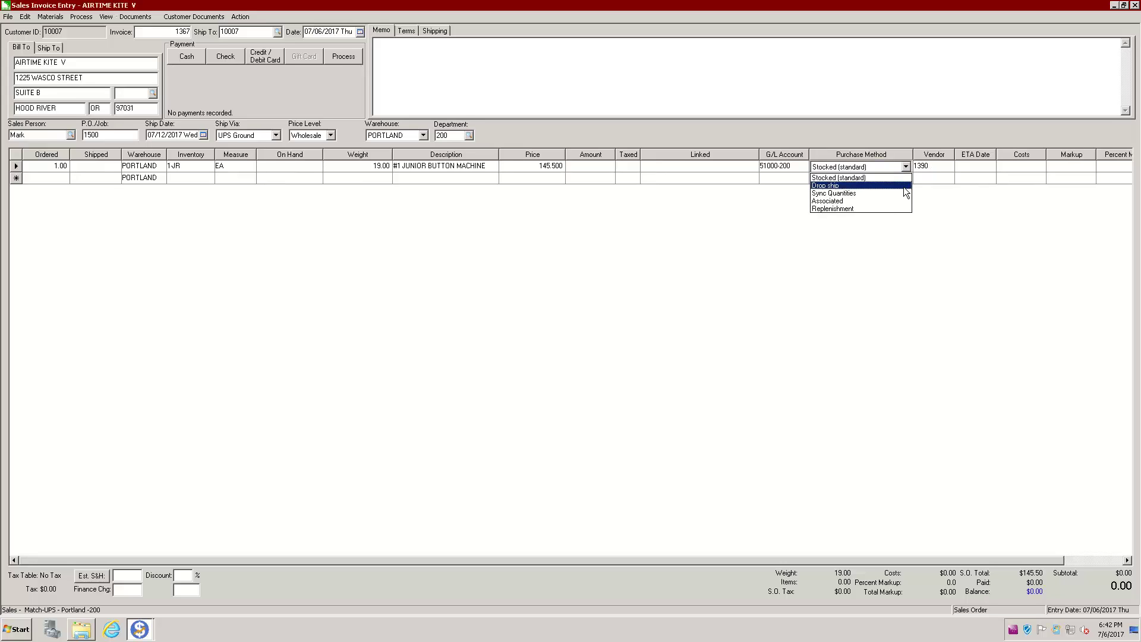
click(826, 185)
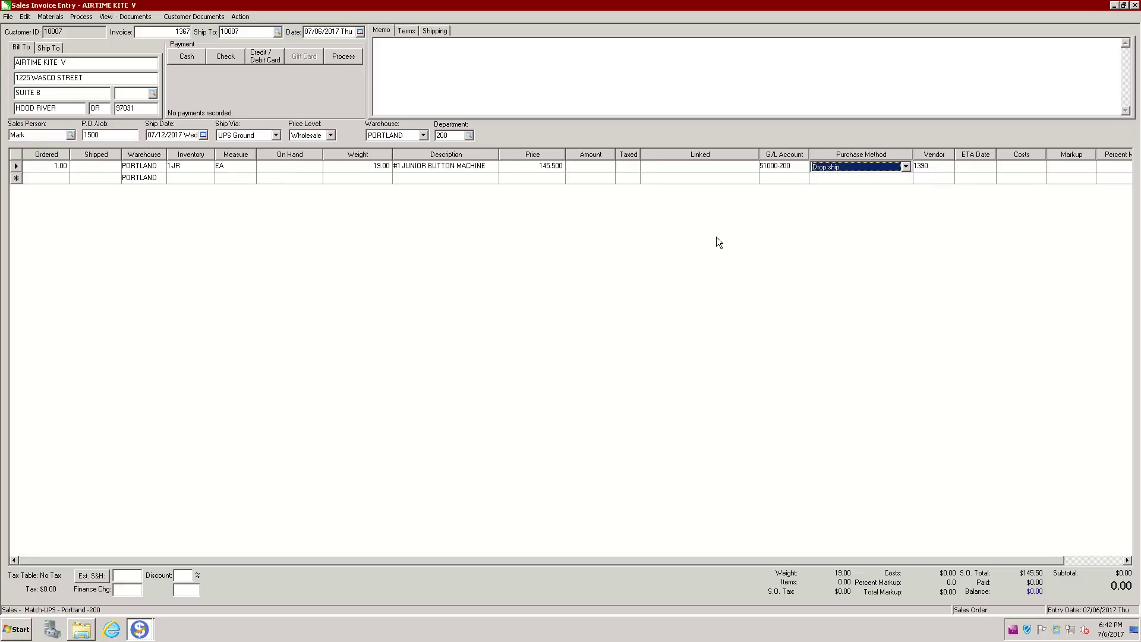
click(828, 196)
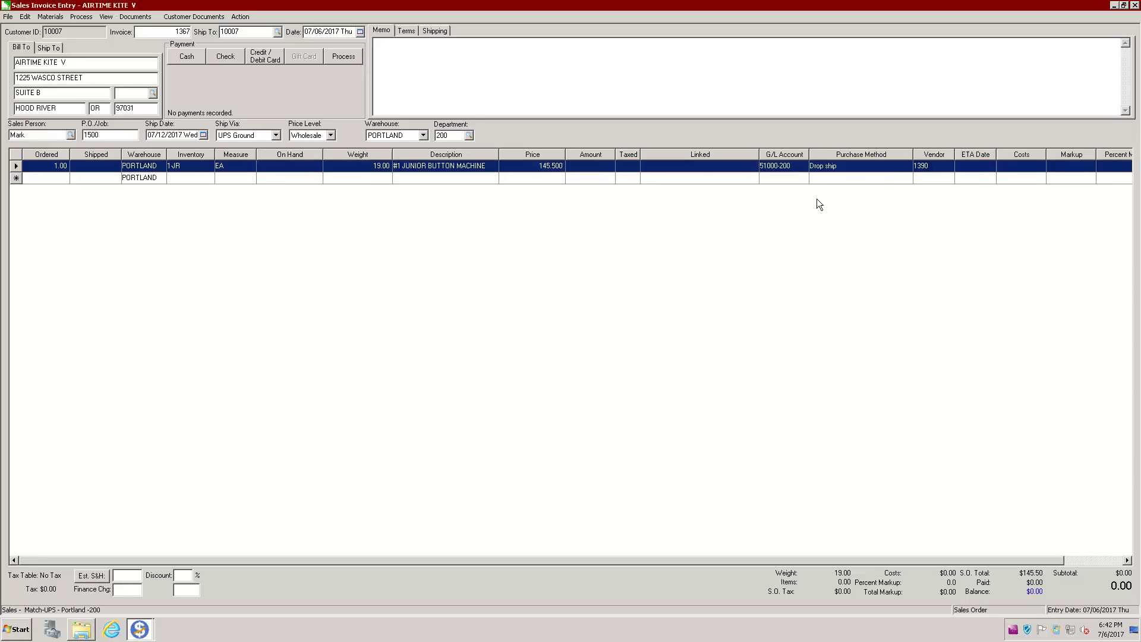
click(58, 180)
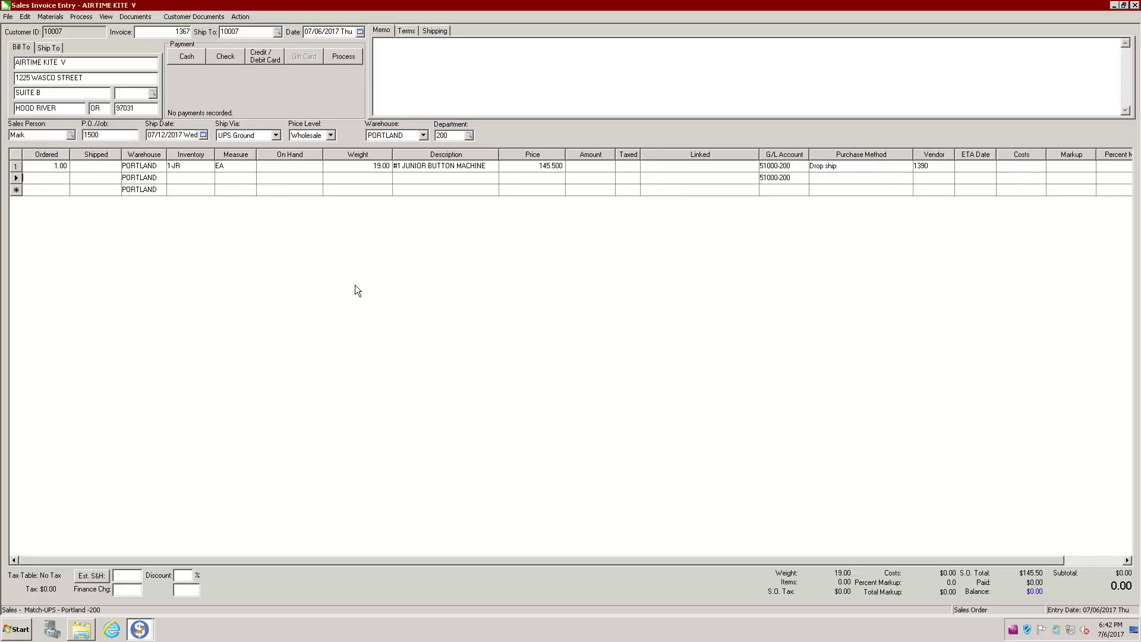
click(262, 253)
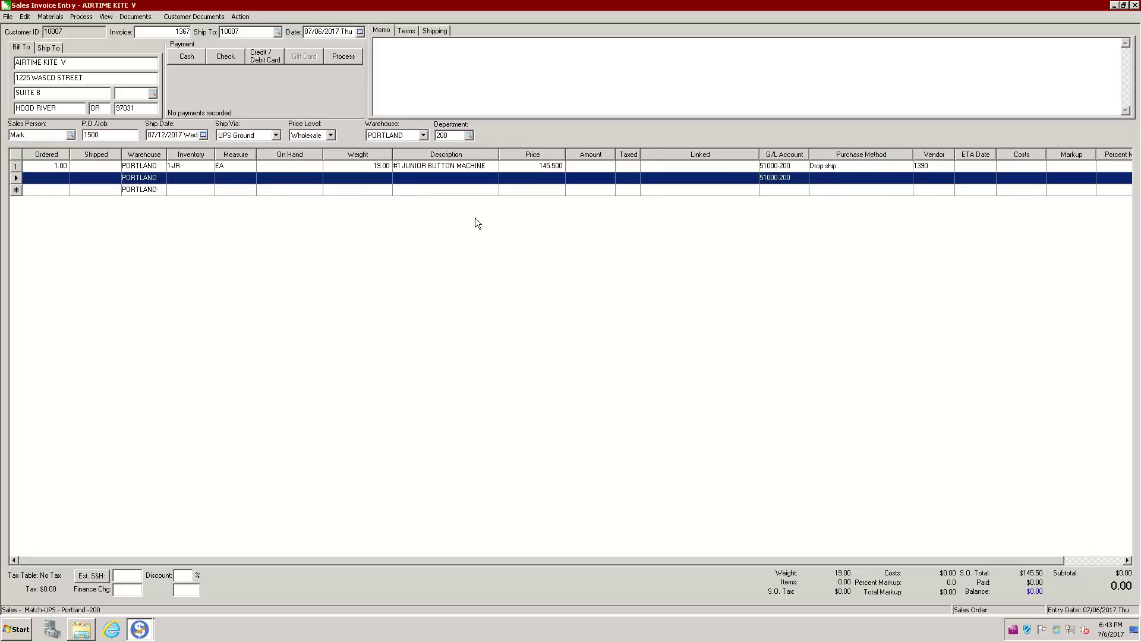
Step: Create the purchase order, saving the sales order and accepting the 16.29 freight charge
click(82, 17)
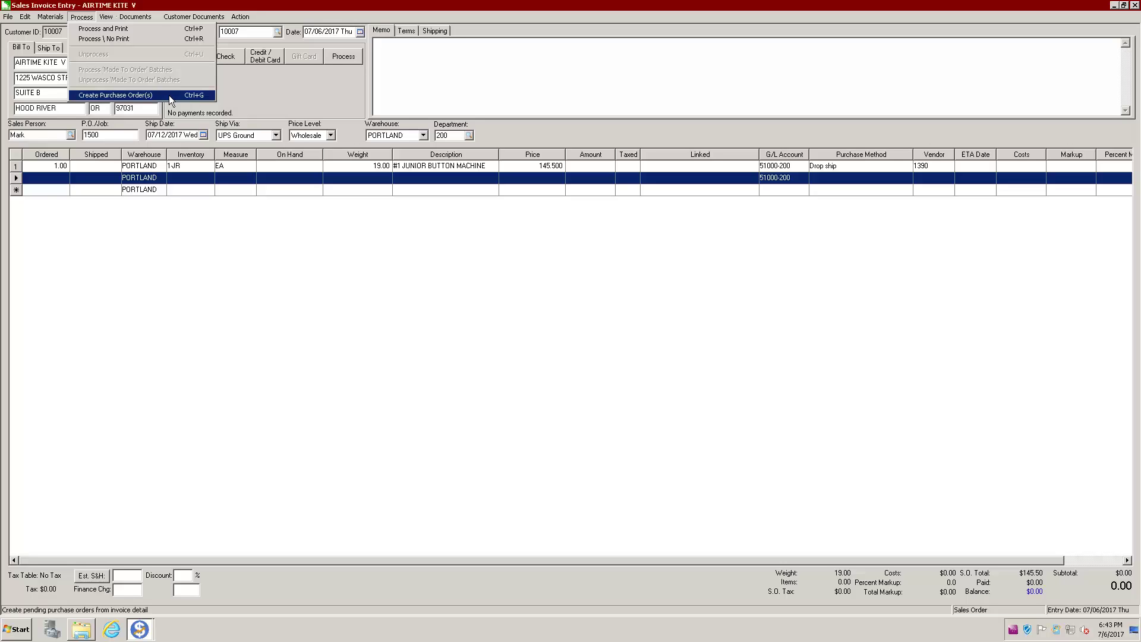
click(169, 97)
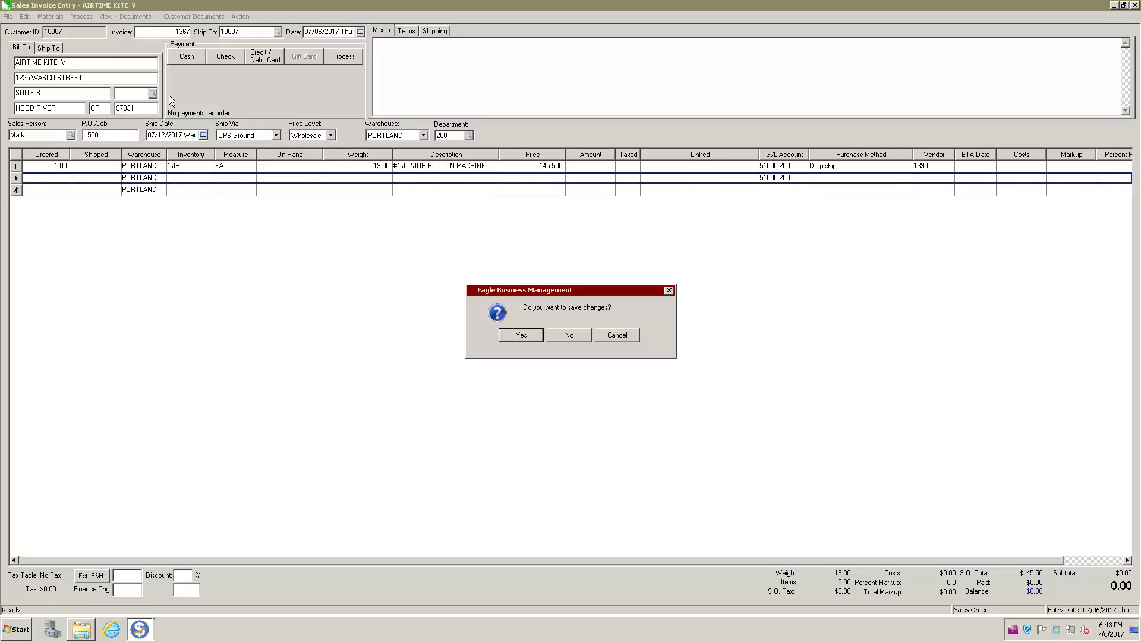
click(521, 336)
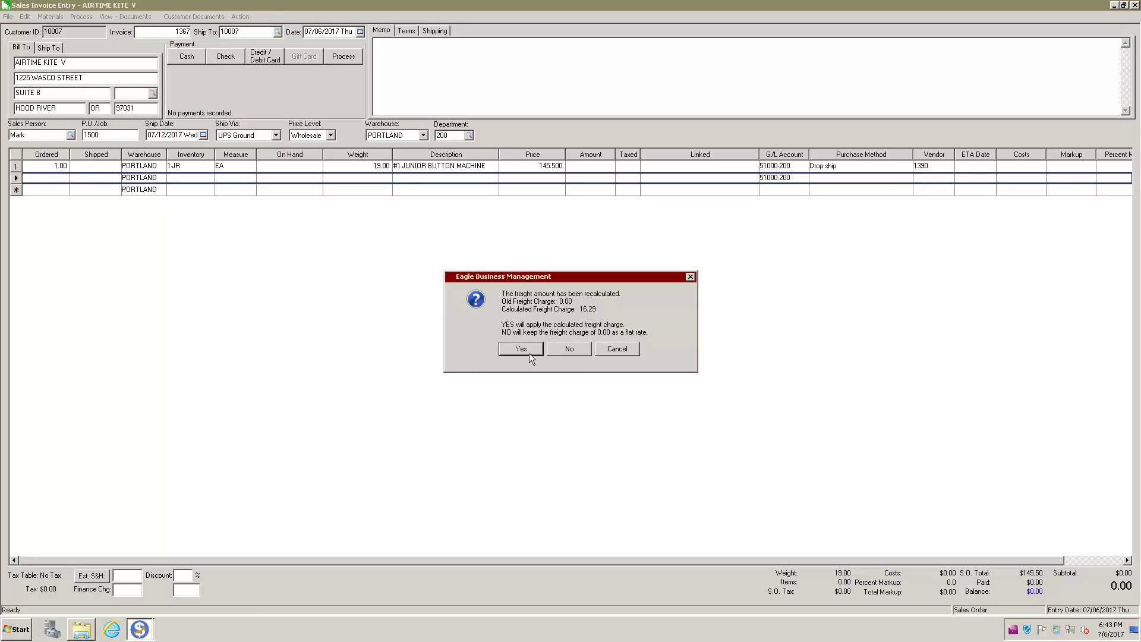
click(529, 353)
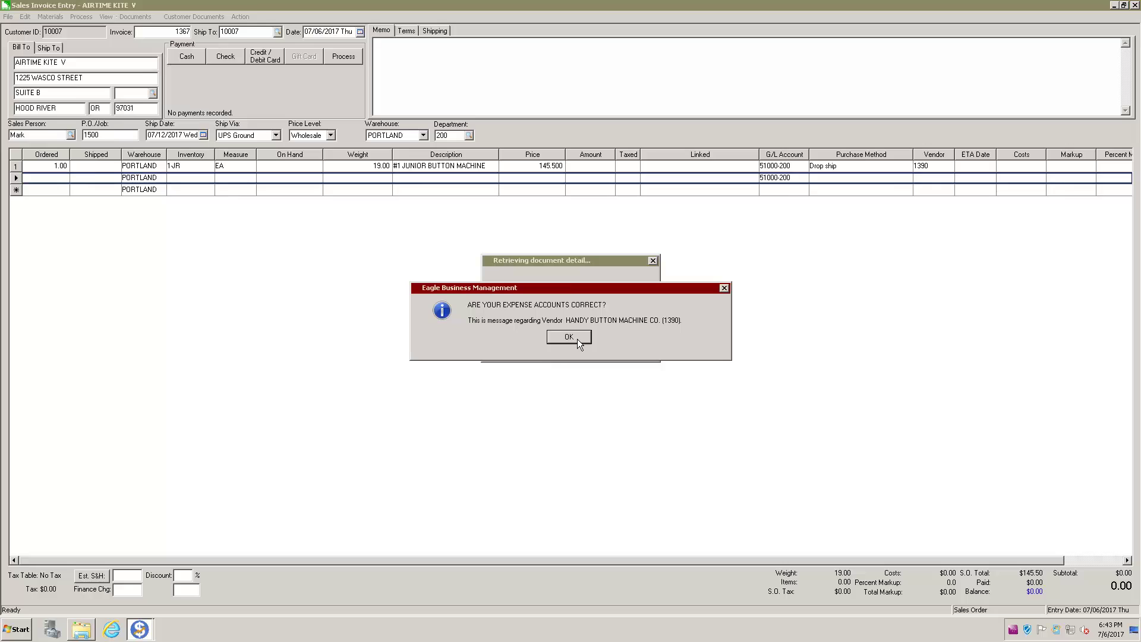
click(577, 339)
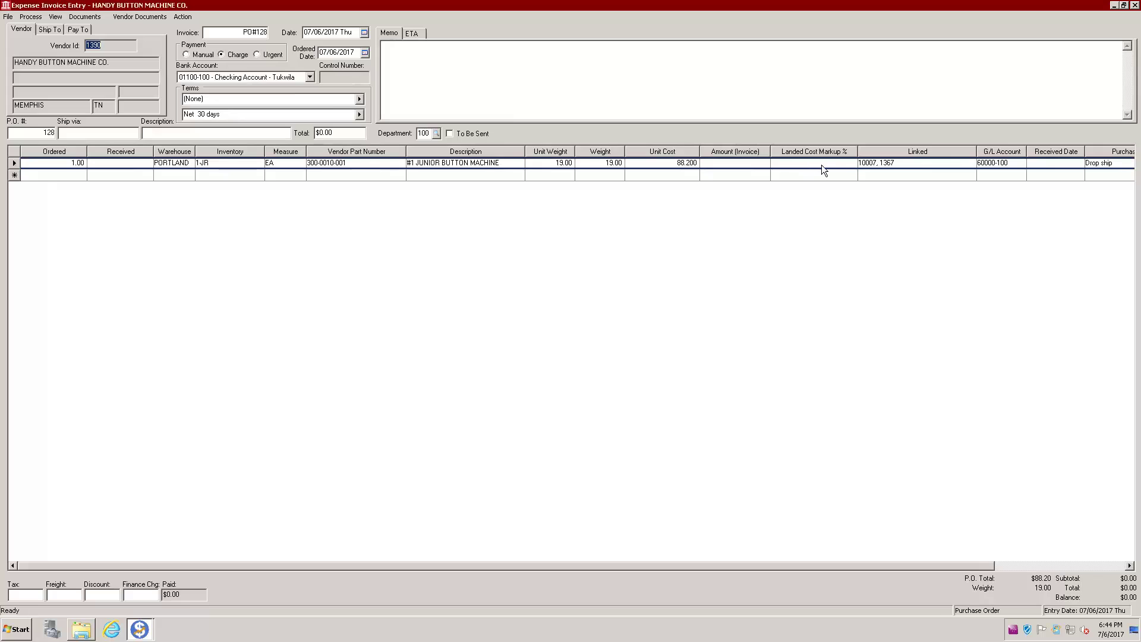
Step: Open the Airtime Kite sales order linked to PO#128's line via Linked Document
right_click(890, 162)
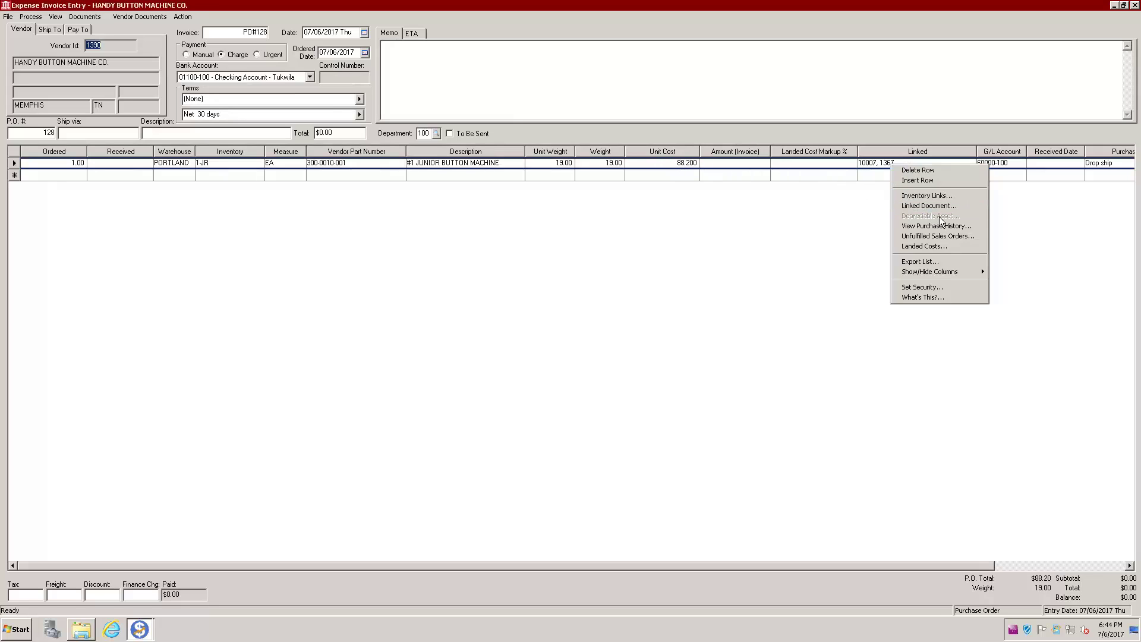
click(926, 206)
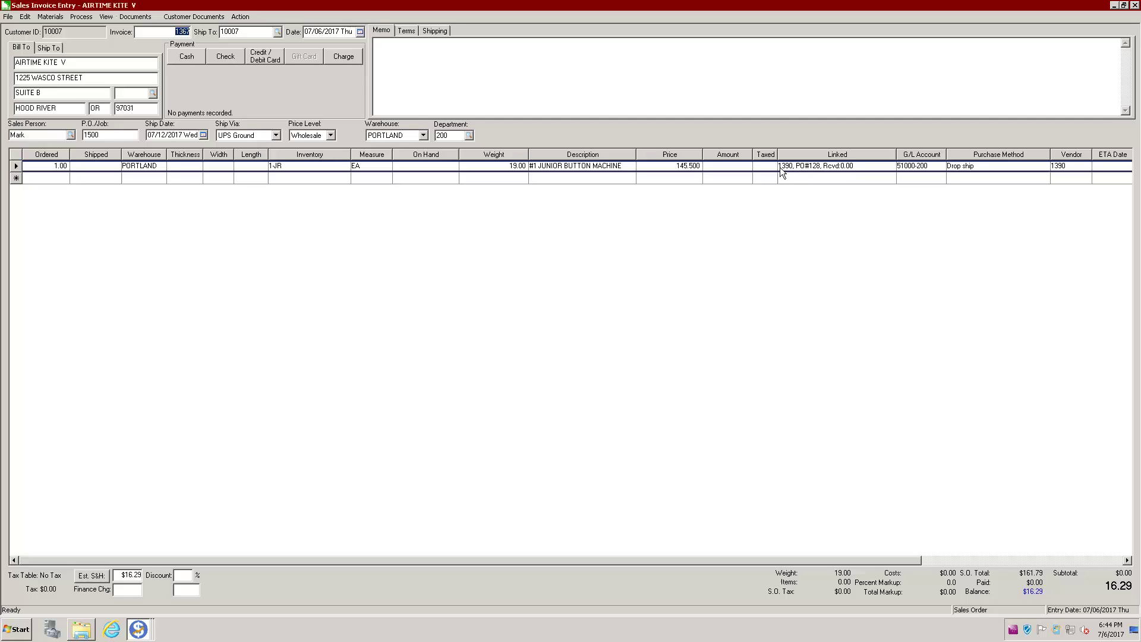
Step: Return to purchase order PO#128 and start entering its Drop Ship description
right_click(837, 171)
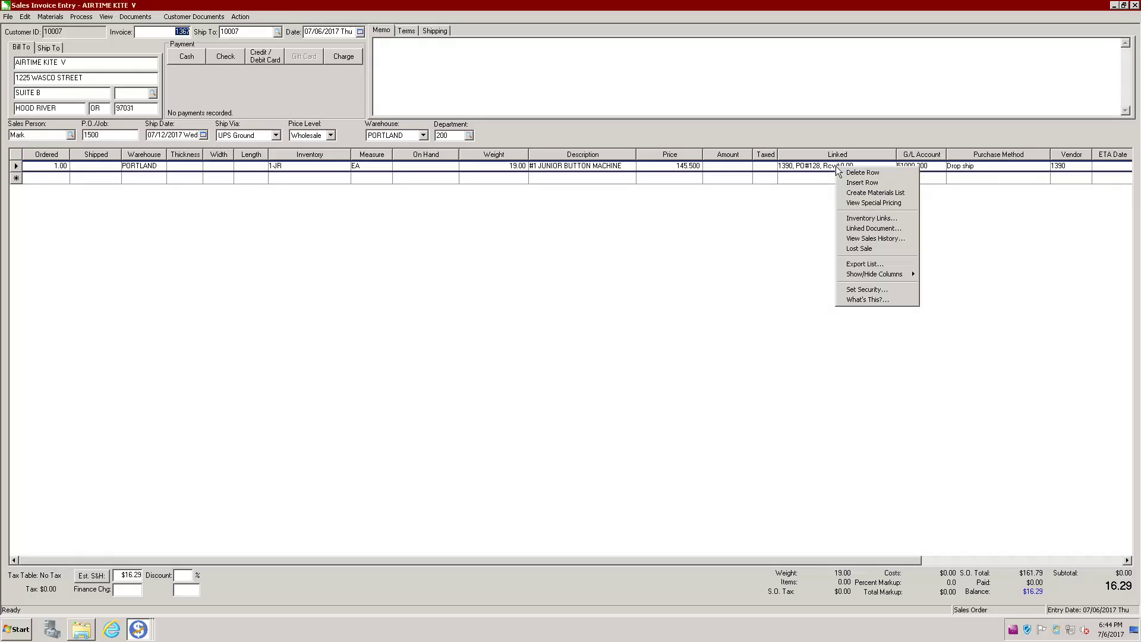
click(878, 230)
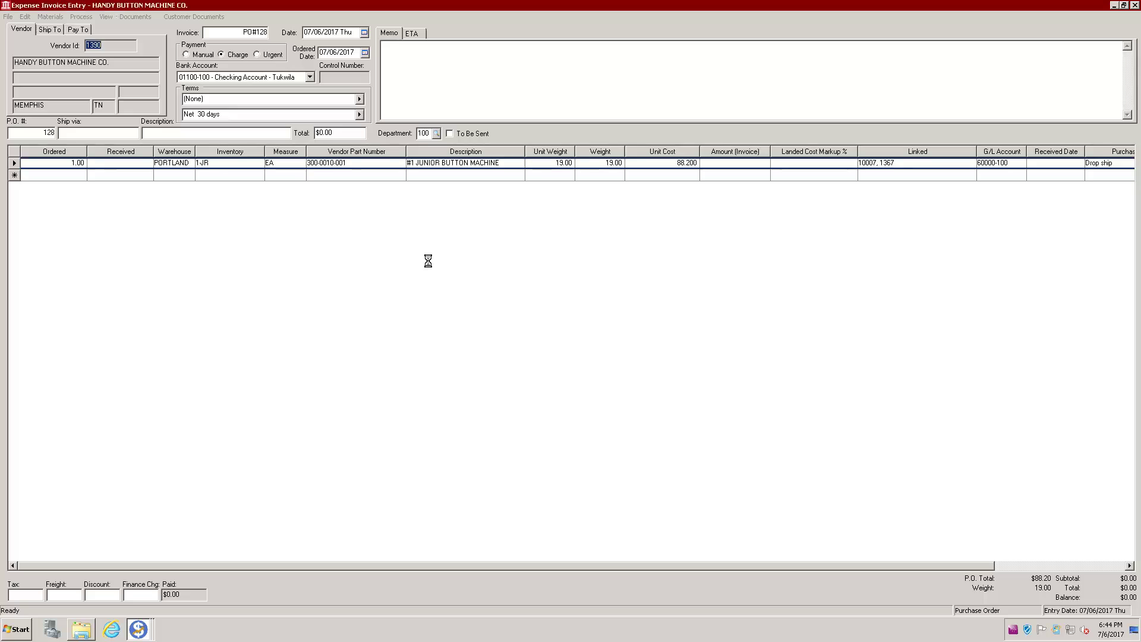
key(alt+F4)
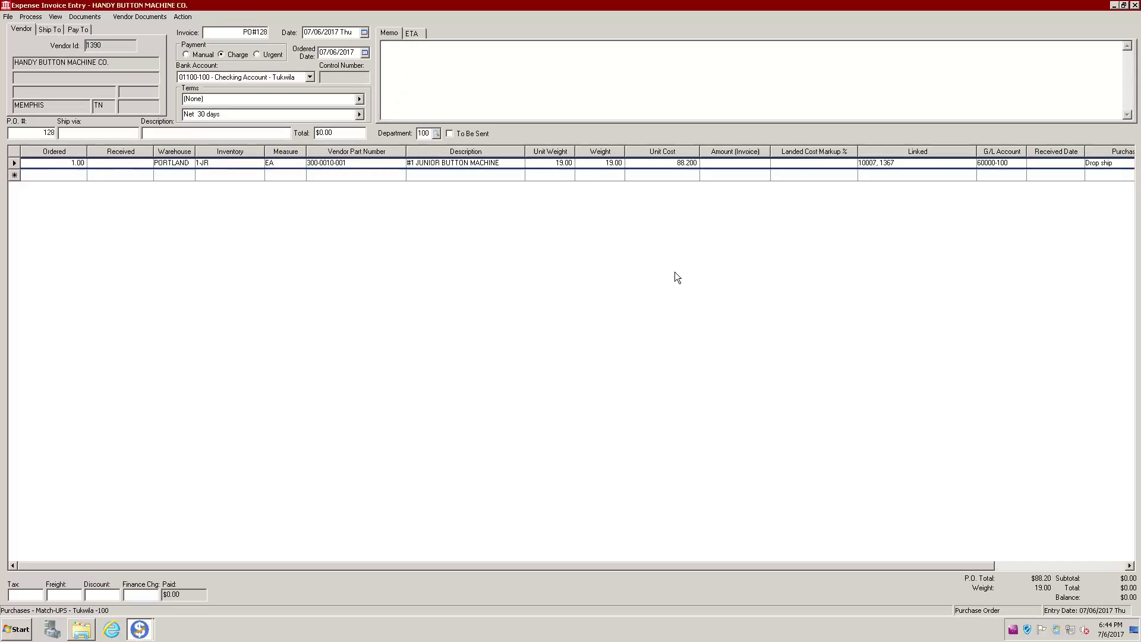
click(174, 132)
text(Dropt Ship)
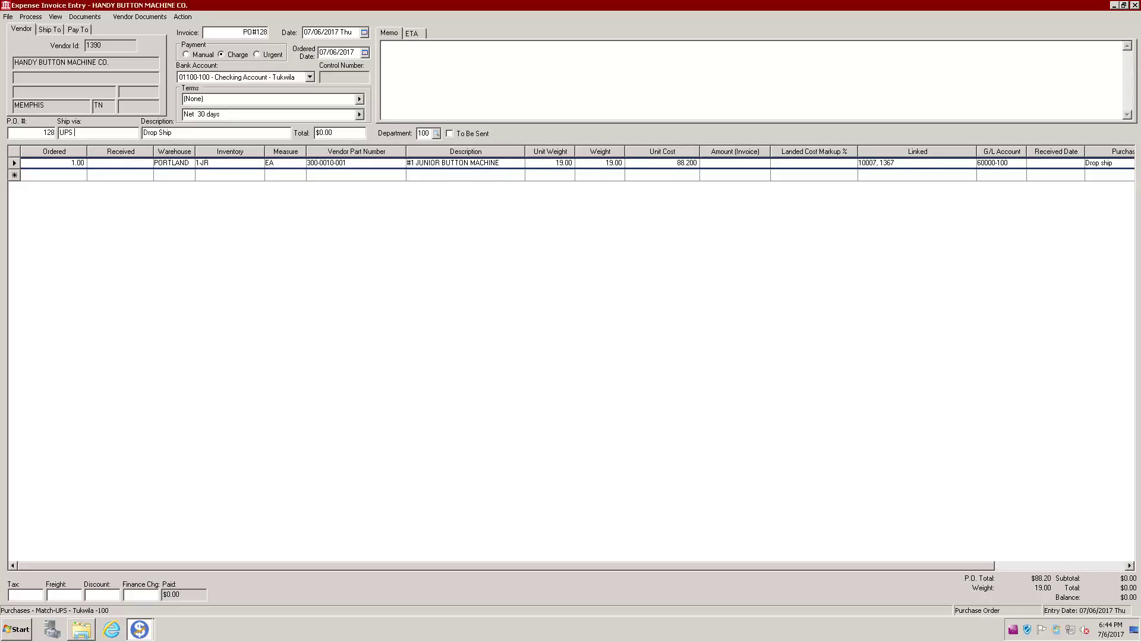
Step: Set PO#128's ship via to UPS COLLET and review its Ship To, Pay To and Vendor tabs
text(COLLET)
click(199, 225)
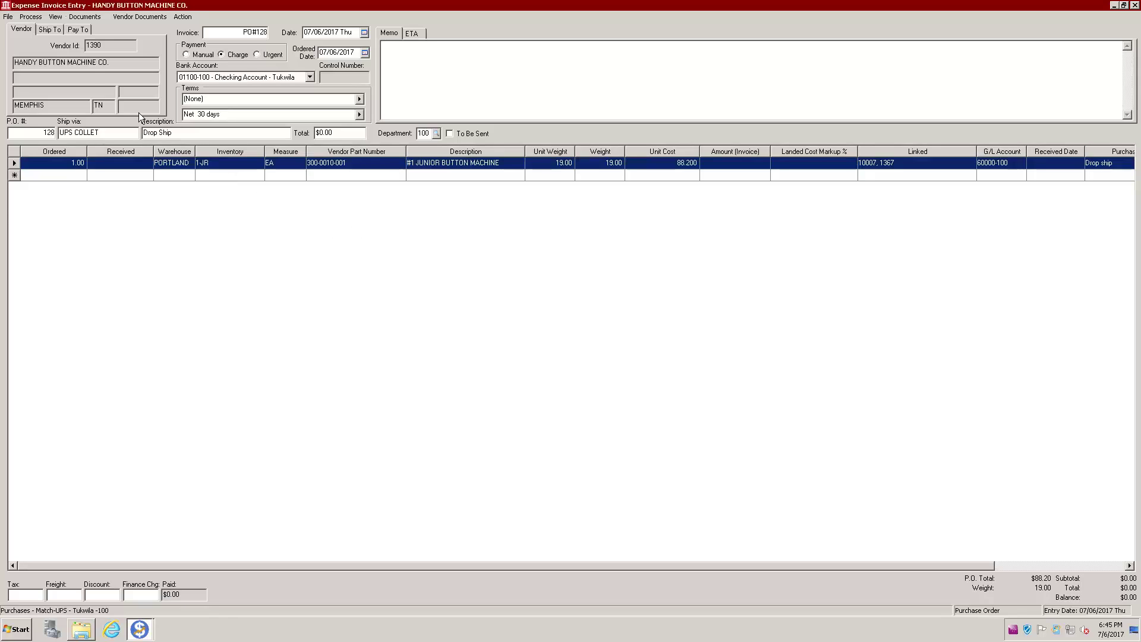
click(41, 29)
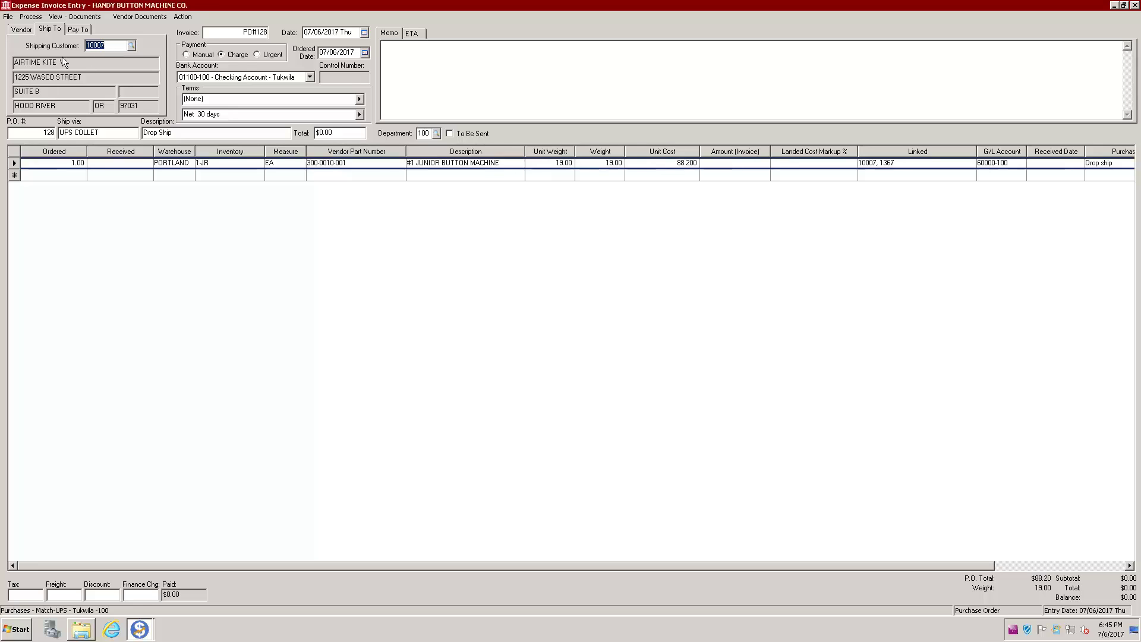
click(77, 30)
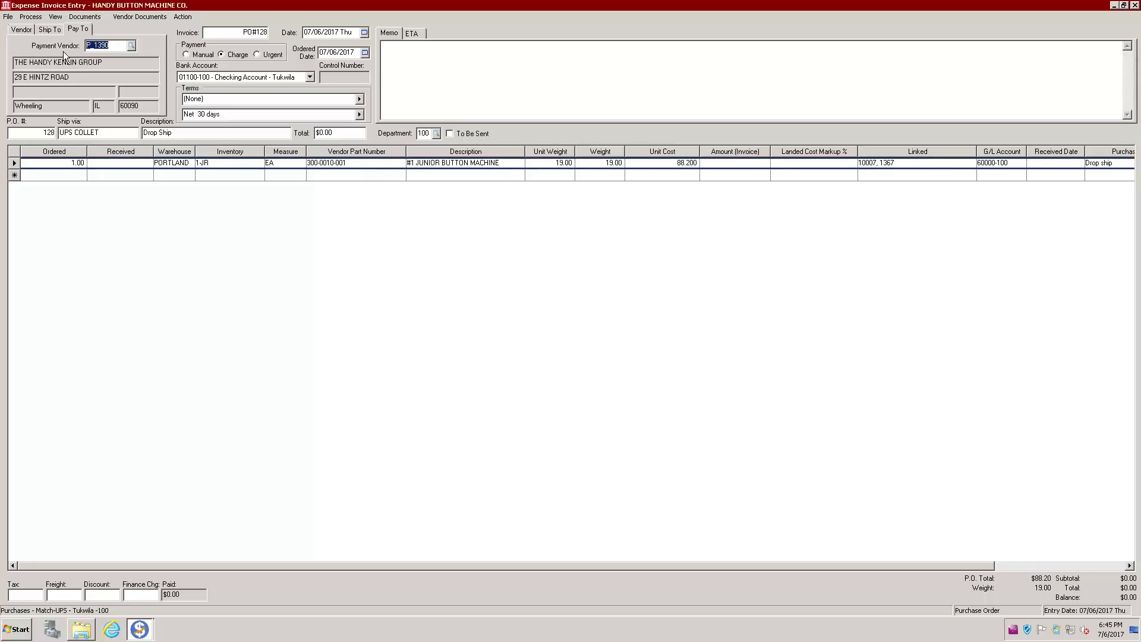
click(22, 32)
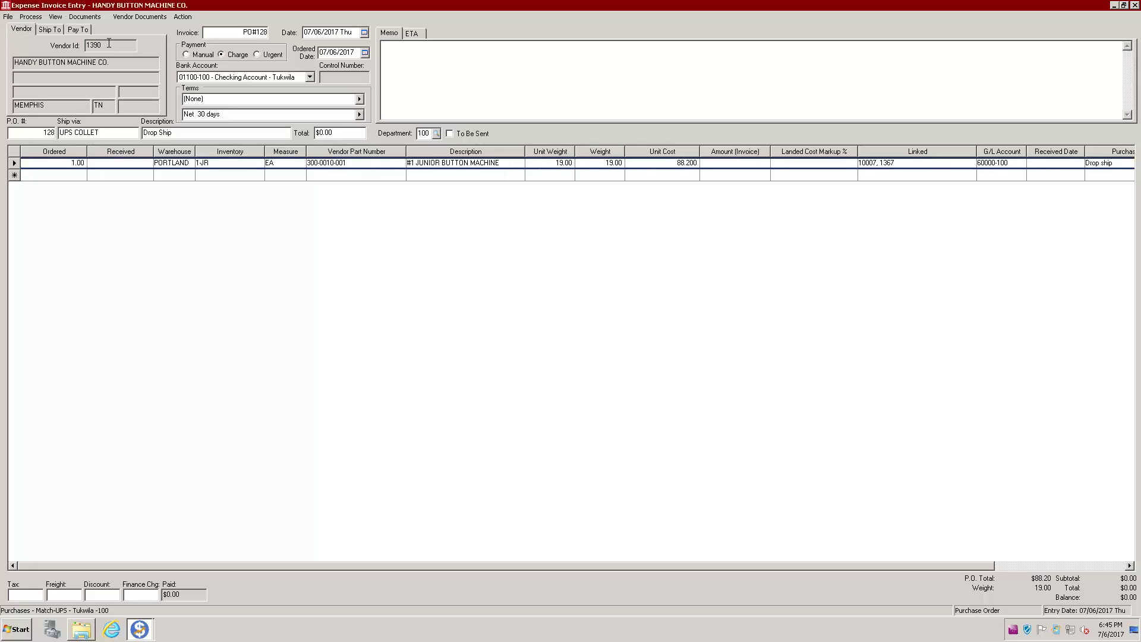
click(53, 30)
Step: Print purchase order 128 on plain paper, saving the PO changes and acknowledging the expense accounts check
click(8, 17)
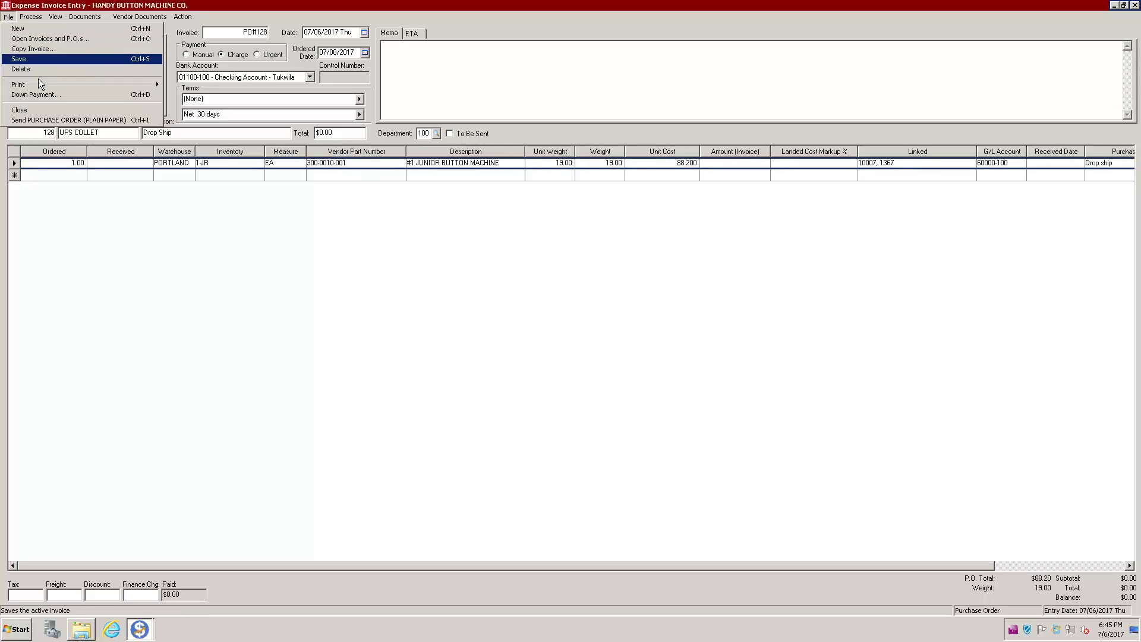
mouse_move(55, 83)
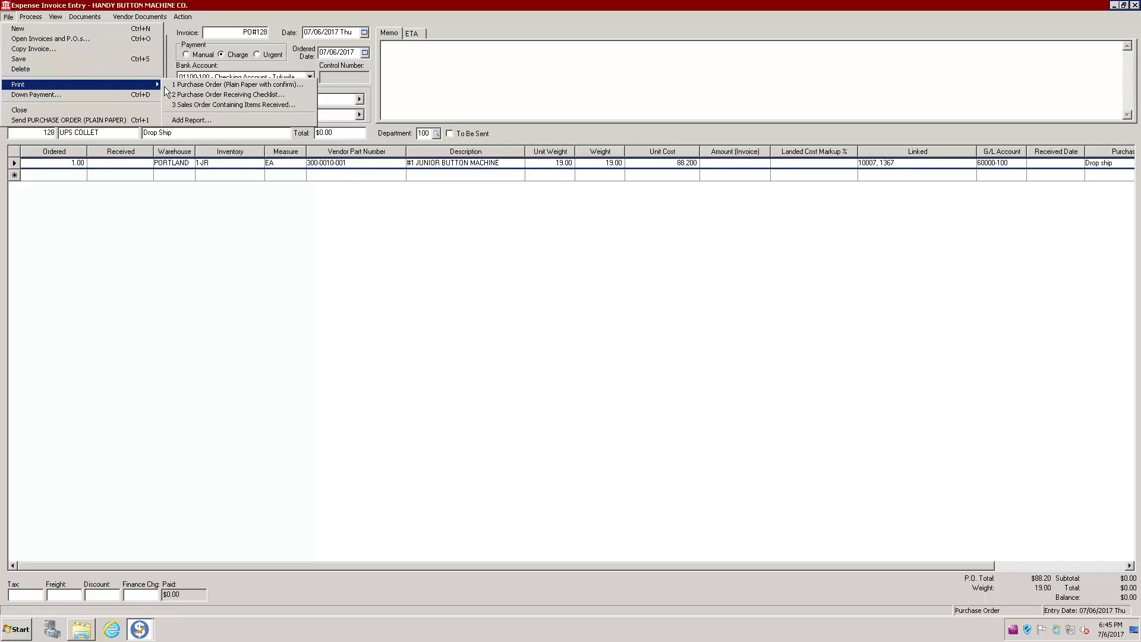
click(261, 85)
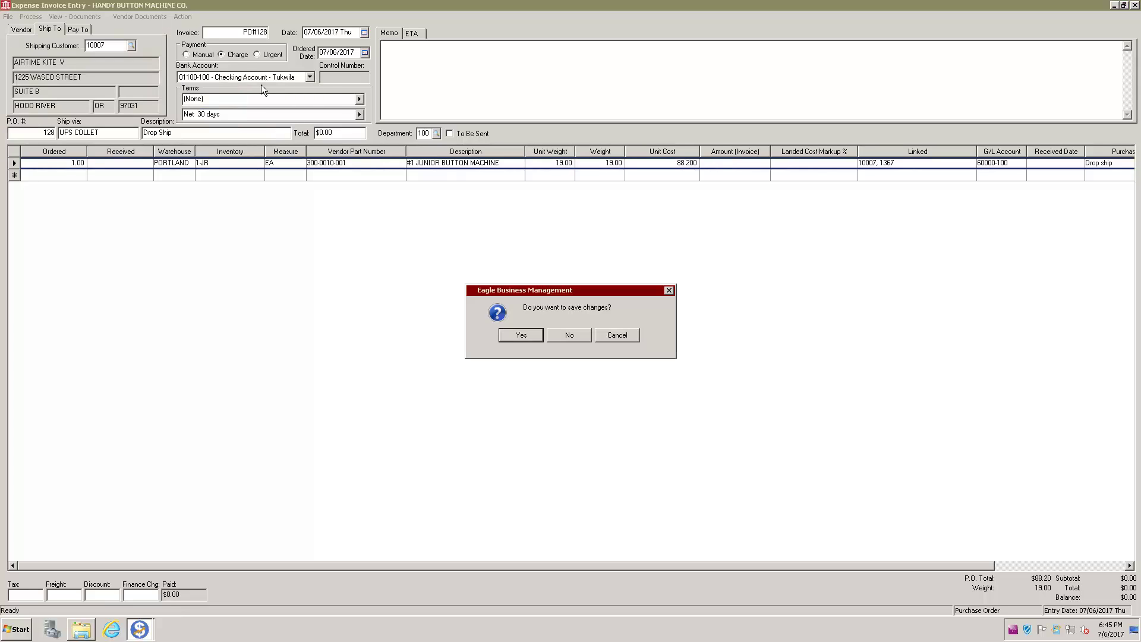
click(520, 336)
click(581, 340)
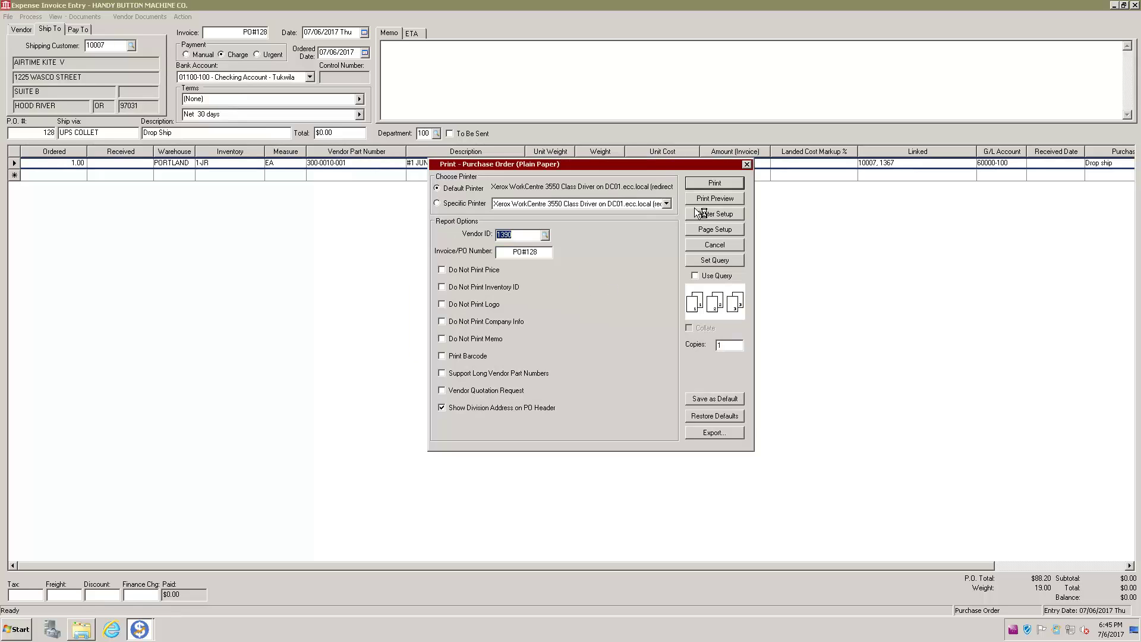
Step: Preview the printed $88.20 purchase order for AIRTIME KITE V, then close the preview
click(718, 199)
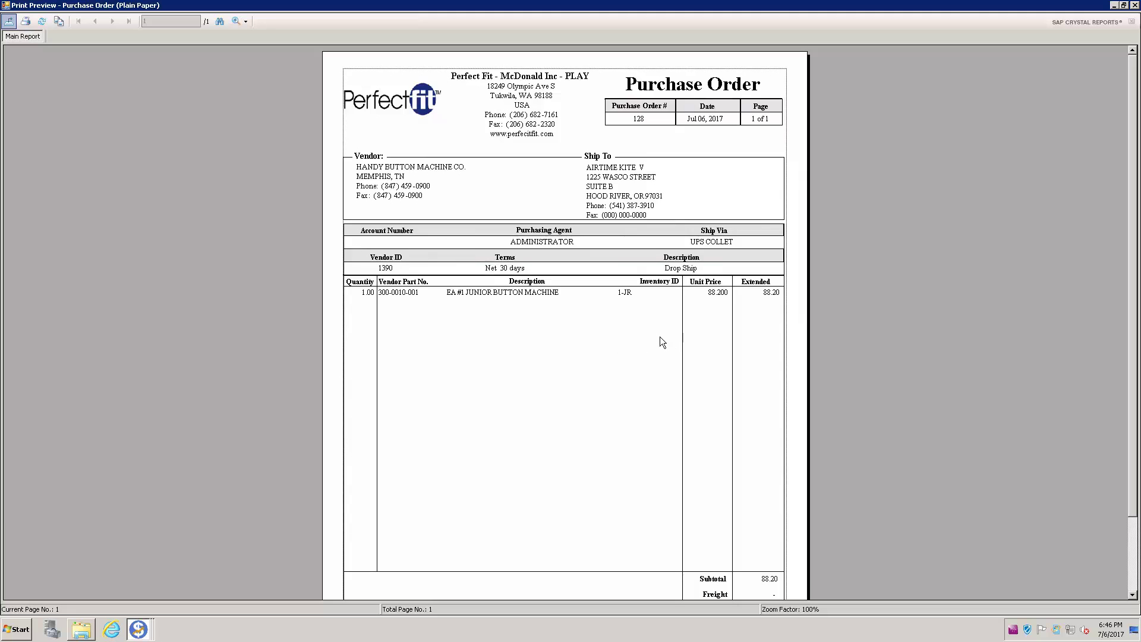
scroll(721, 328, down, 3)
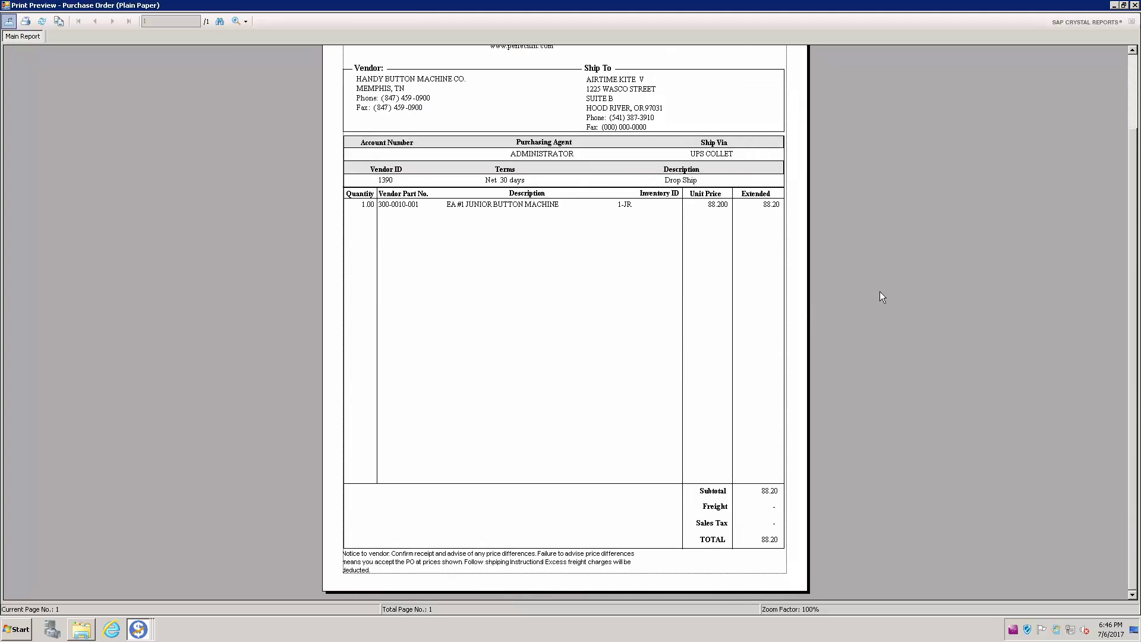
scroll(924, 275, up, 3)
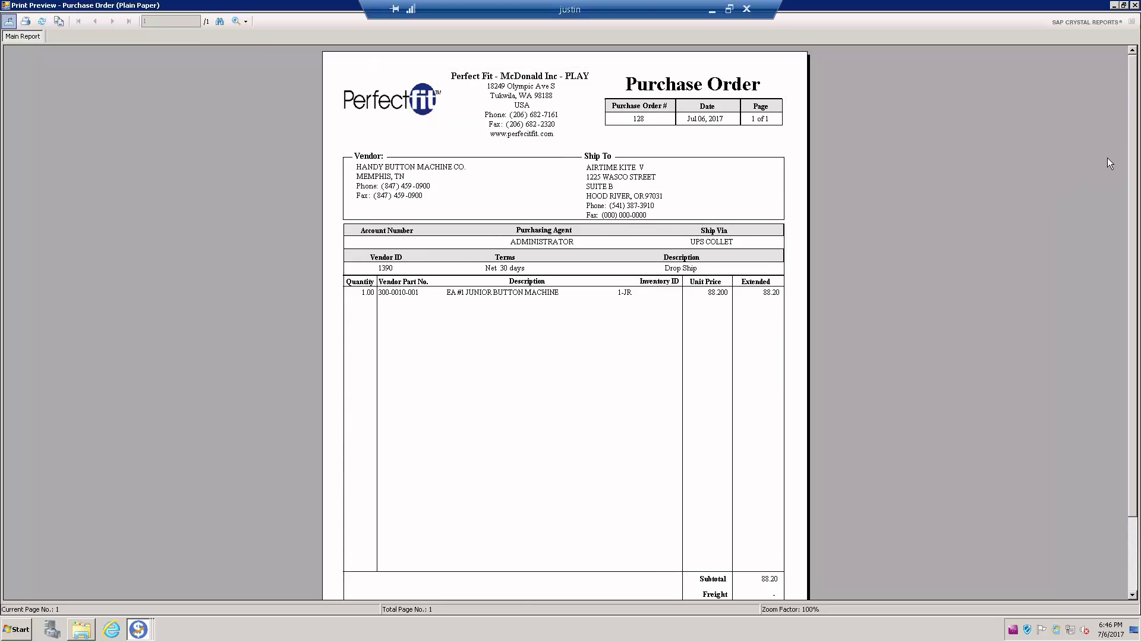
key(Escape)
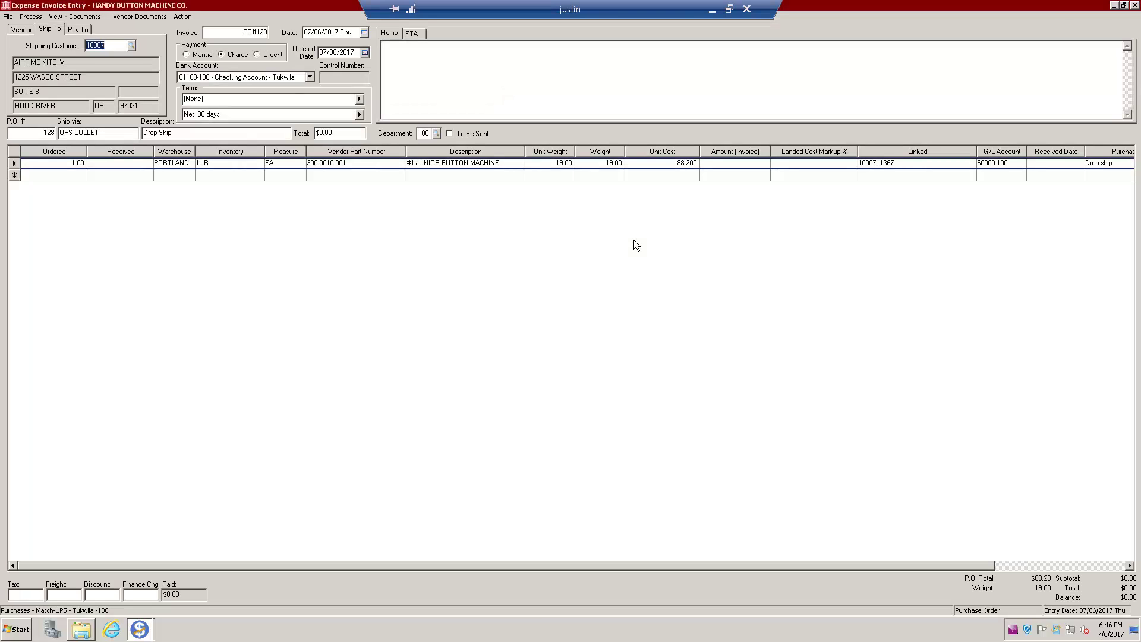
Step: Replace PO#128 with vendor invoice number 45897 and date it July 12, 2017
click(232, 32)
key(Delete)
key(Delete)
key(Delete)
key(Delete)
key(Delete)
key(Delete)
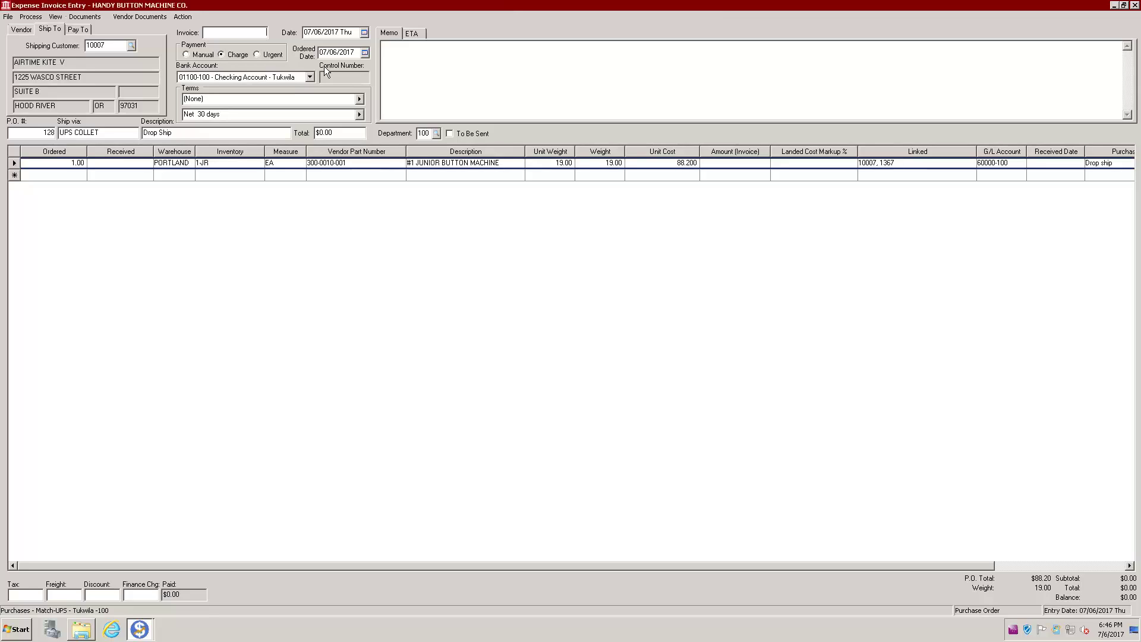
text(45897)
key(Tab)
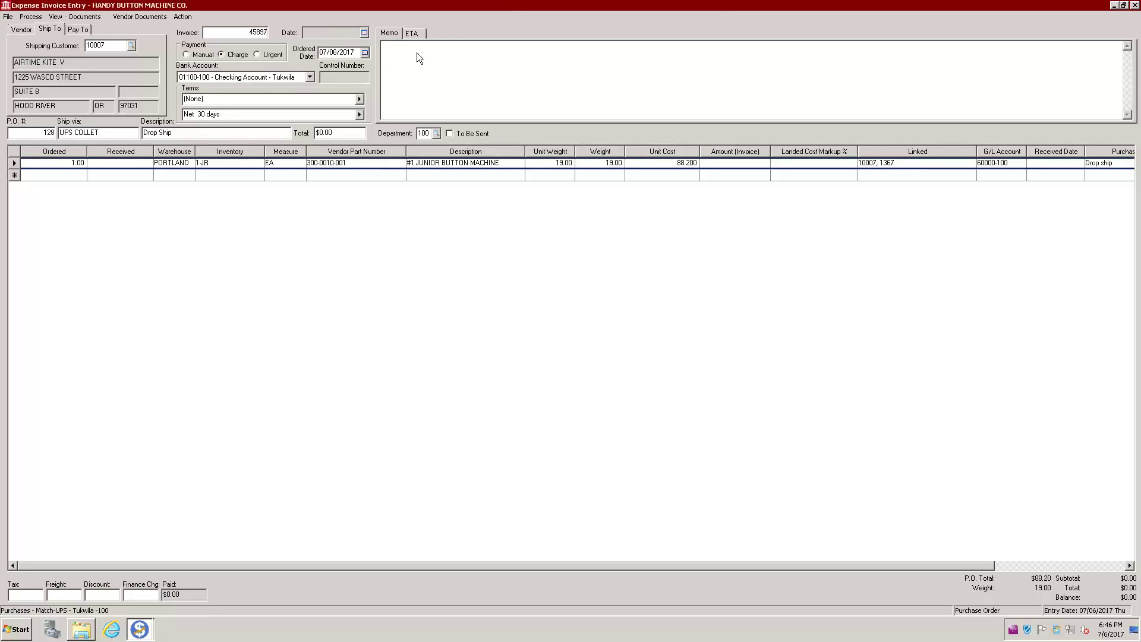
click(365, 33)
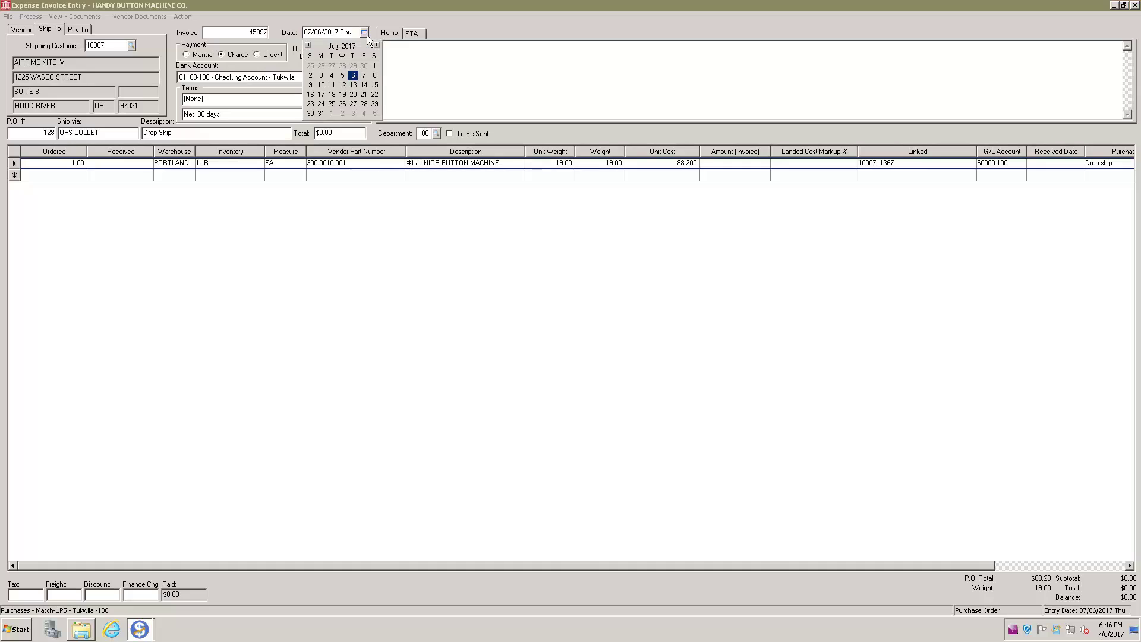
click(343, 85)
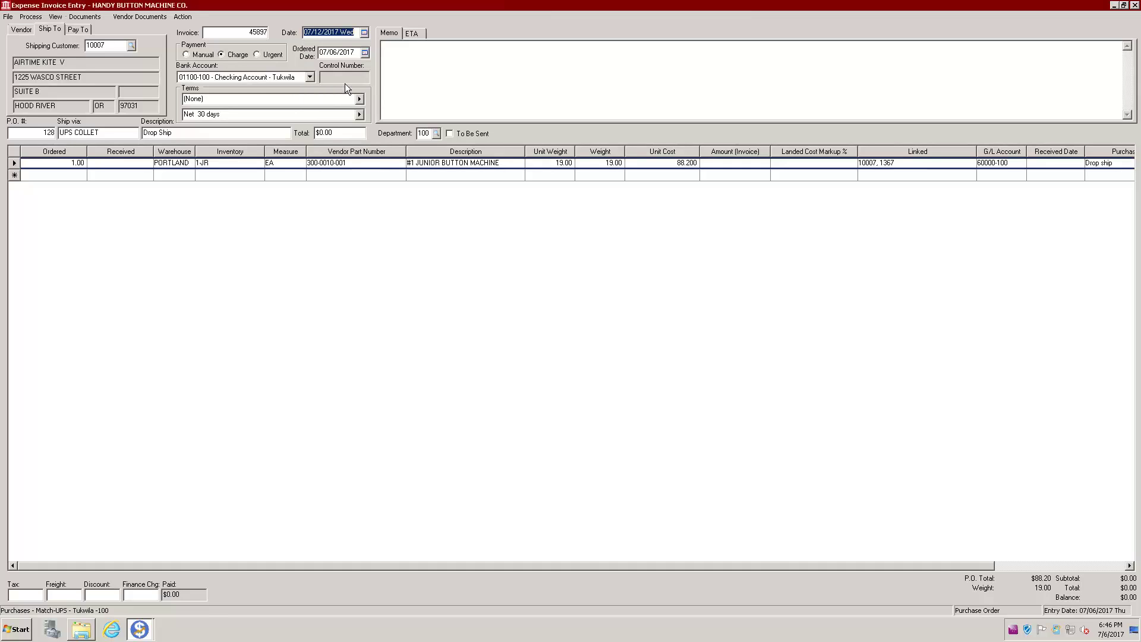
Step: Enter a received quantity of 1 on the 1-JR Junior Button Machine line
click(131, 165)
text(1)
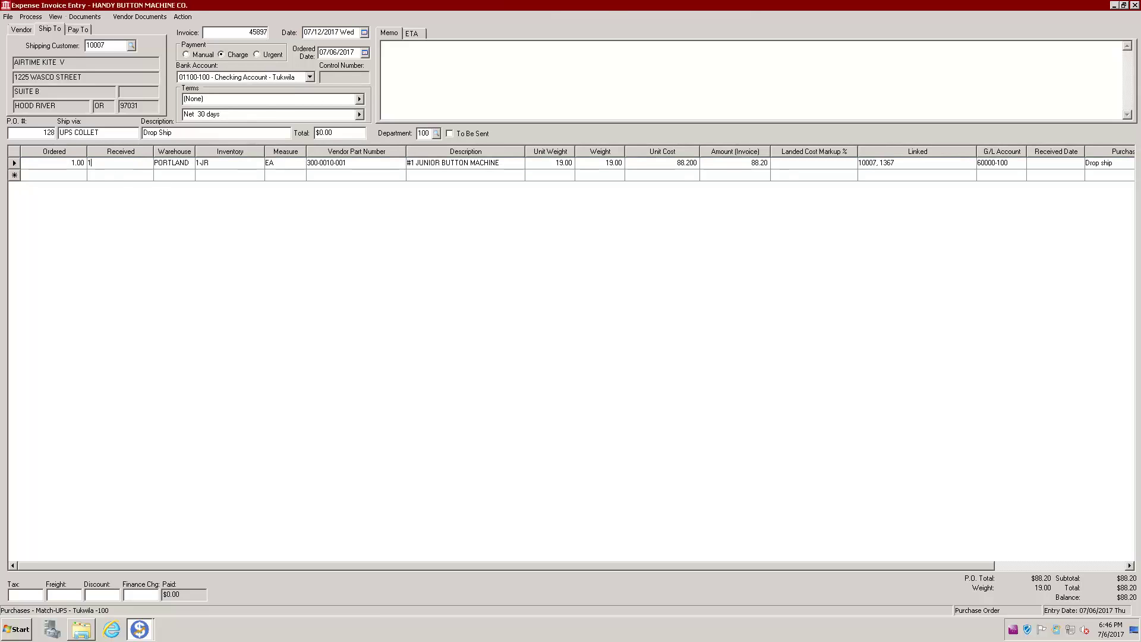
key(Tab)
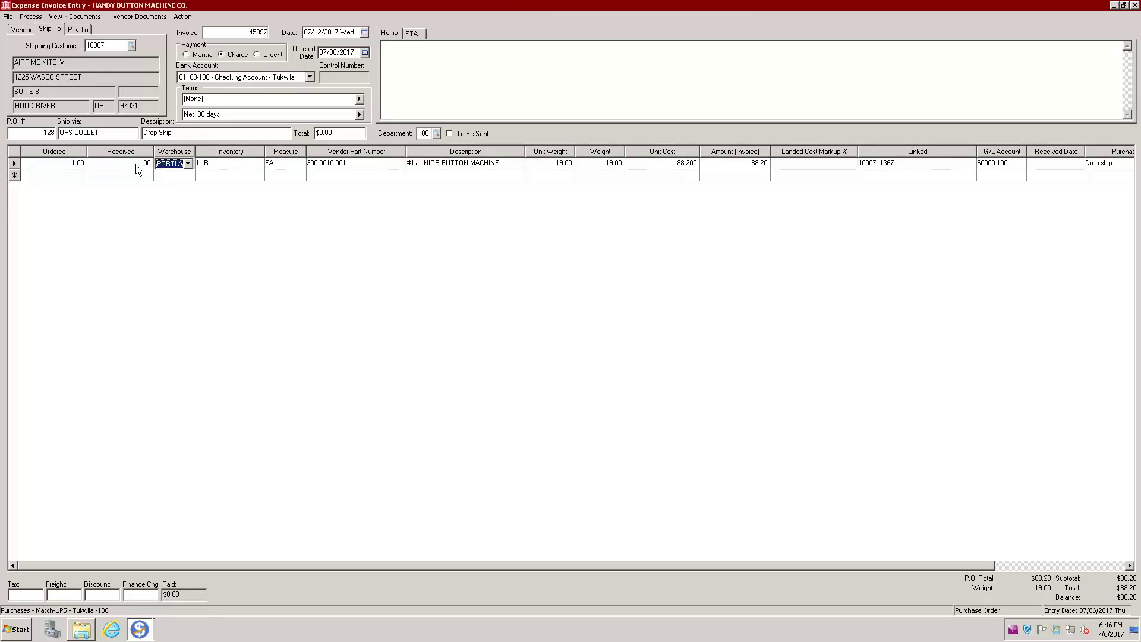
Step: Open the machine line's Linked Document, saving the vendor invoice and acknowledging the expense accounts reminder
right_click(819, 166)
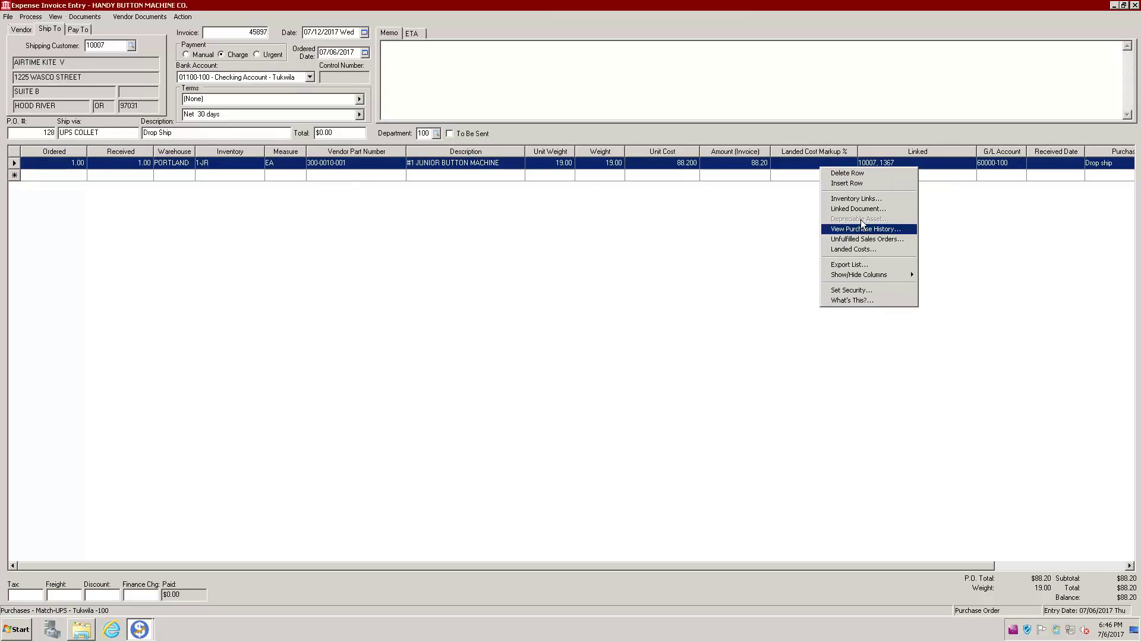
click(862, 209)
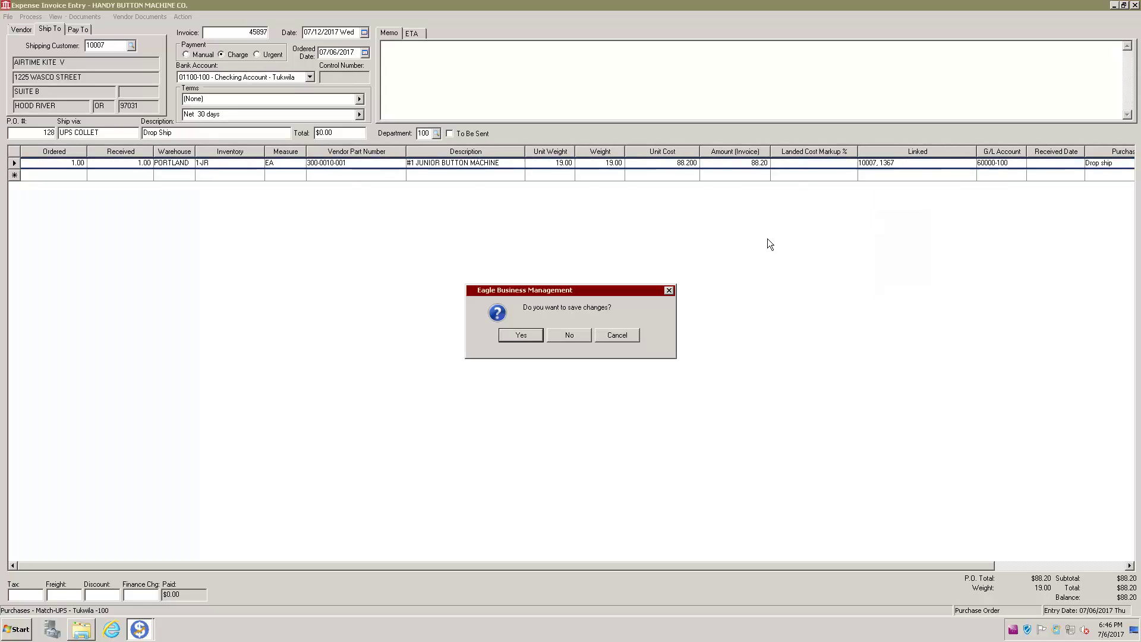
click(522, 336)
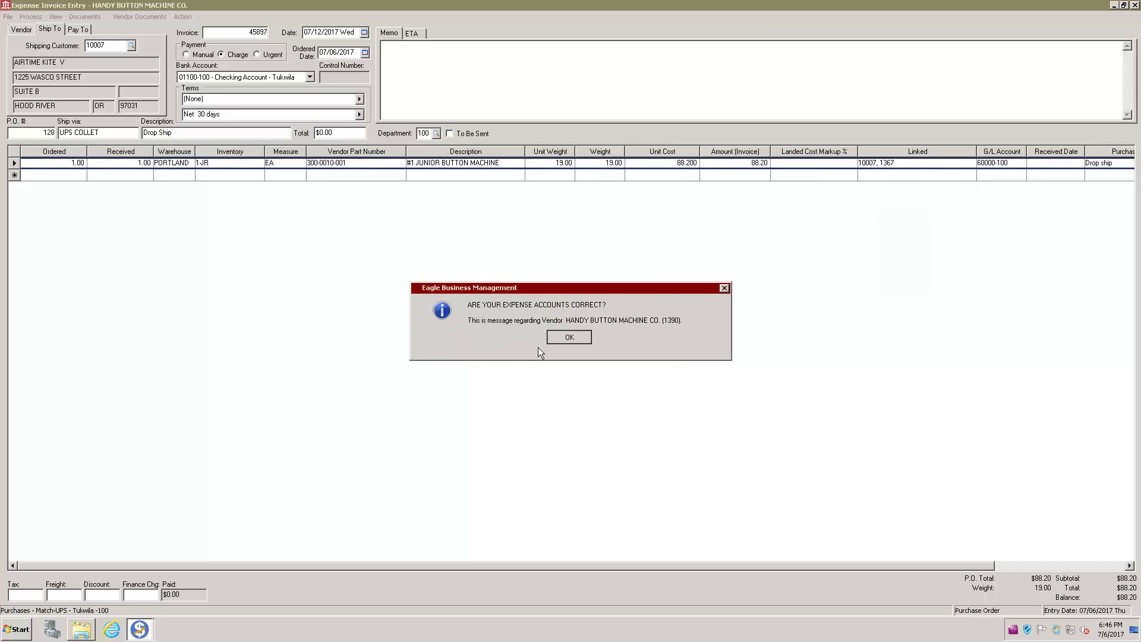
click(552, 339)
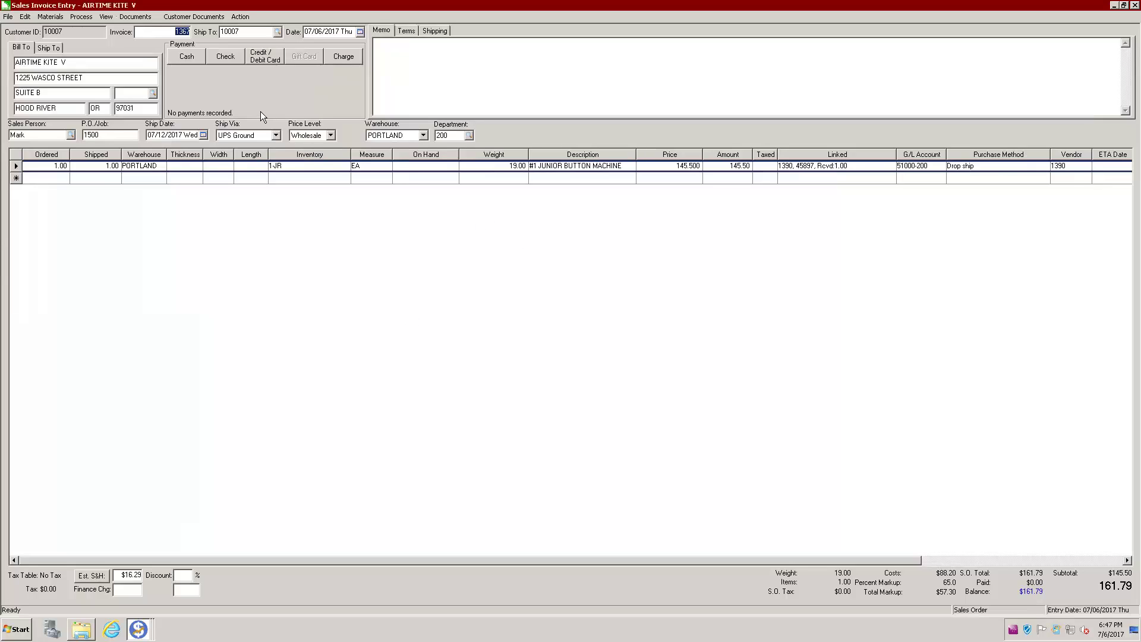
Step: Cancel the card and check payment entries, then choose Charge for the $161.79 Airtime Kite invoice
click(262, 57)
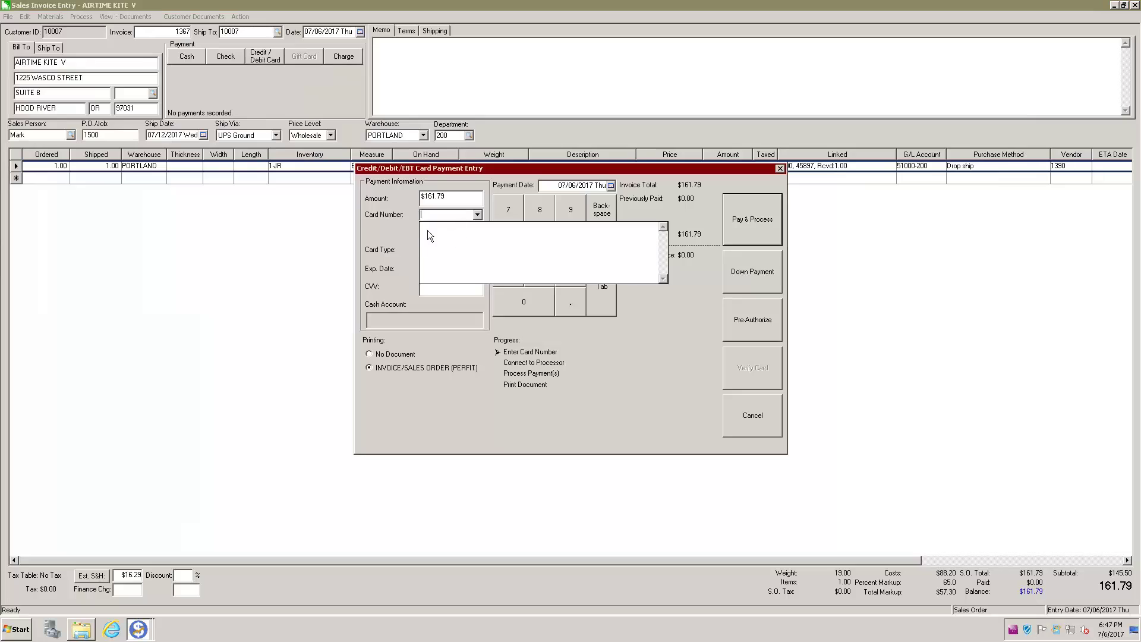
click(440, 214)
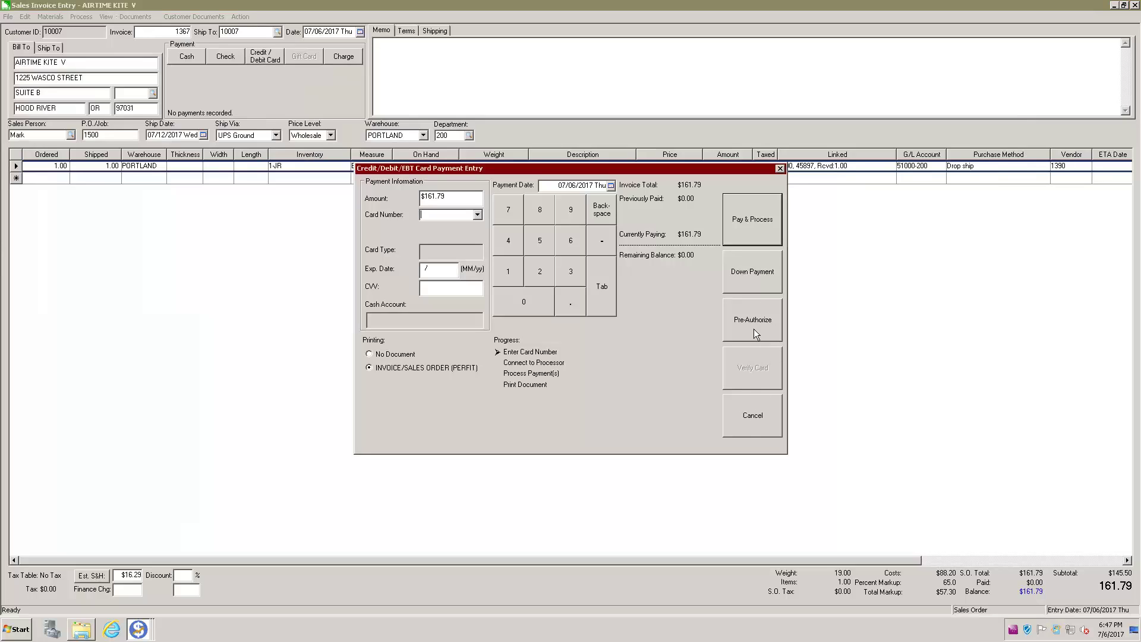
click(753, 416)
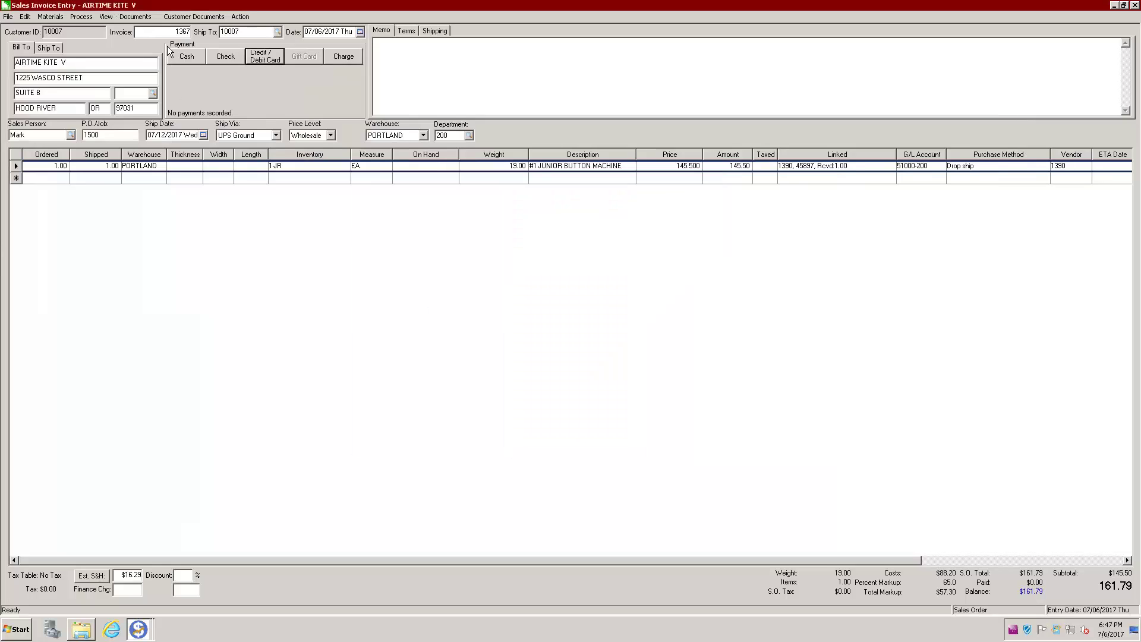
click(226, 58)
drag(576, 169, 473, 122)
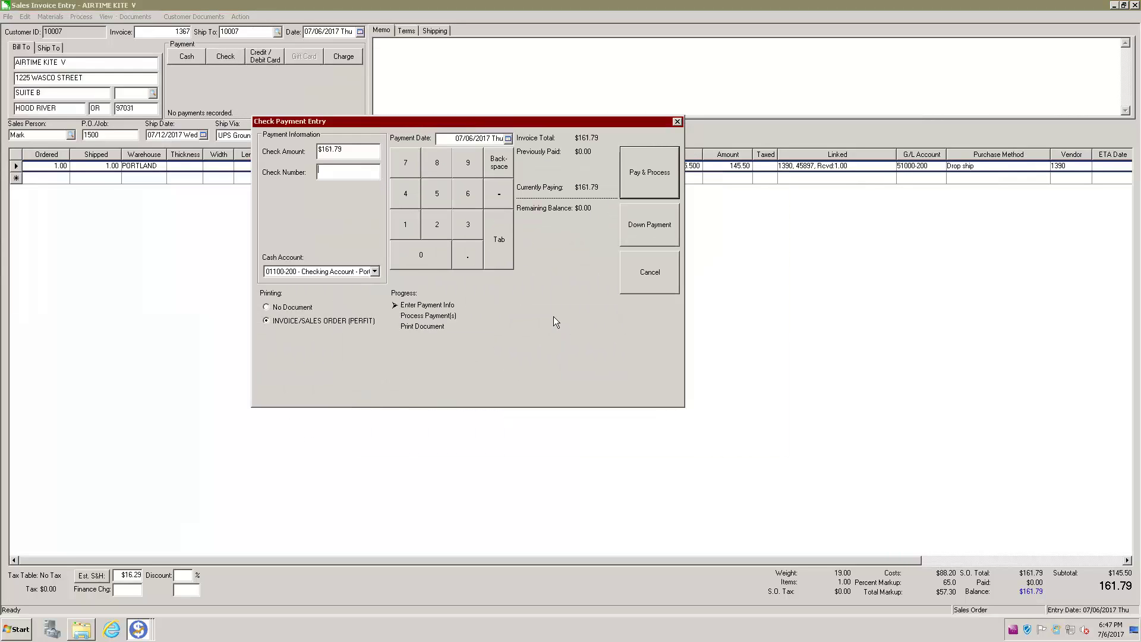
key(Escape)
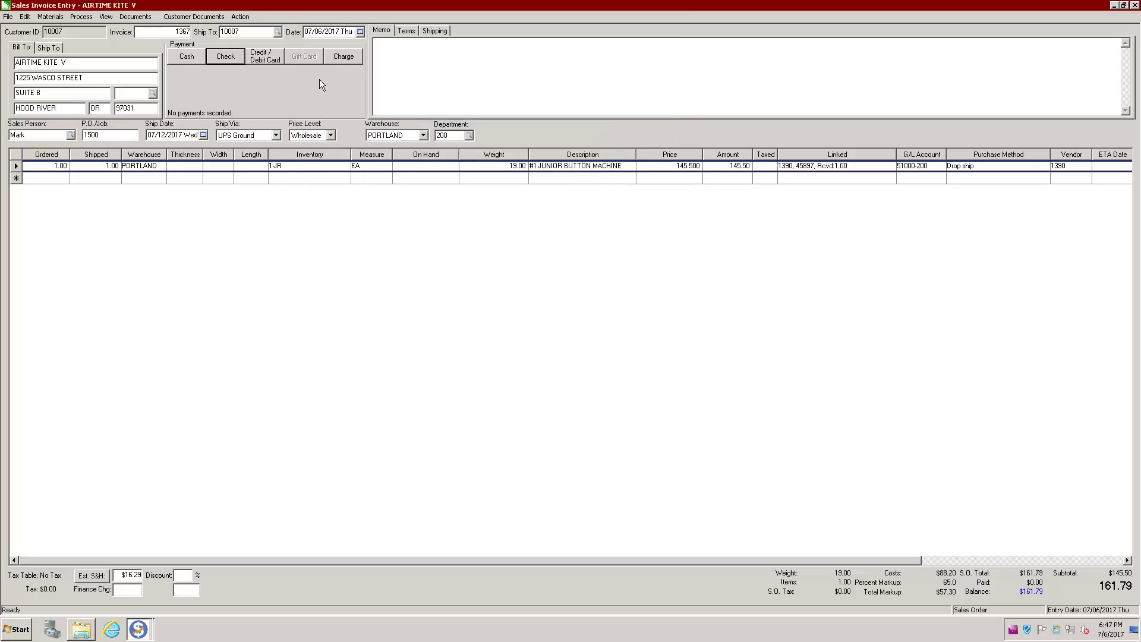
click(340, 58)
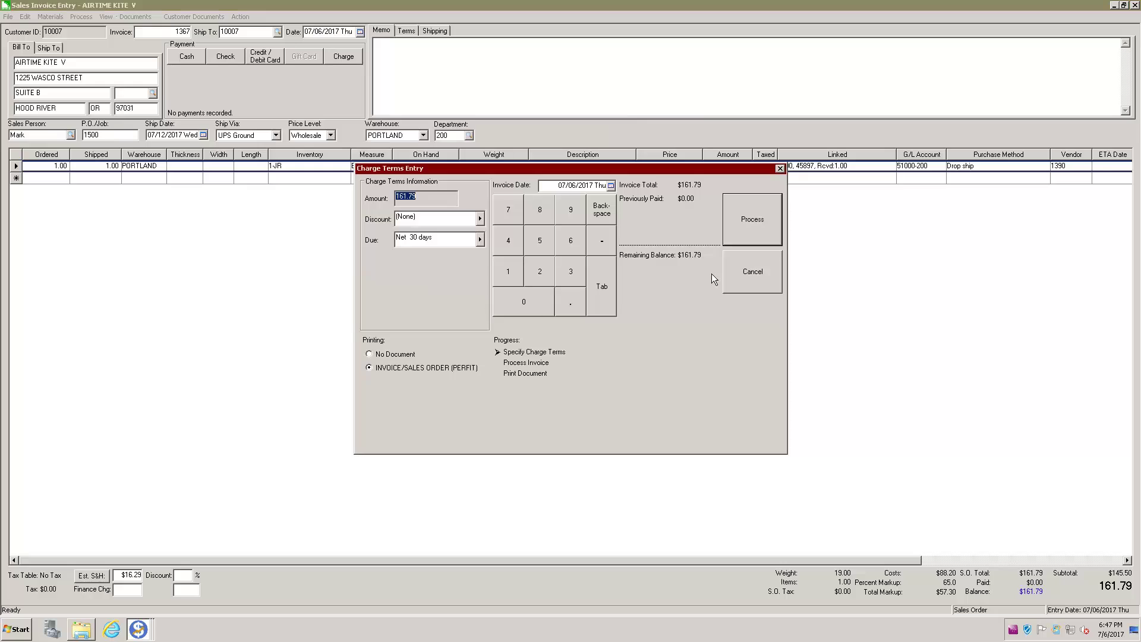
Step: Process the Net 30 charge and preview the printed $161.79 invoice down to its totals
click(754, 224)
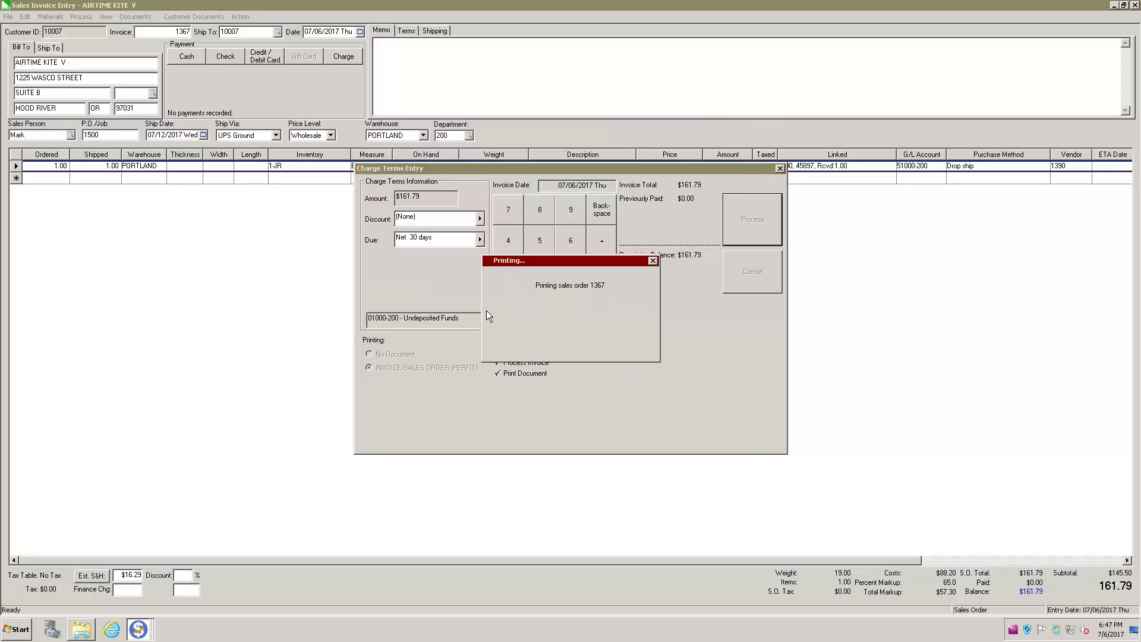
click(719, 200)
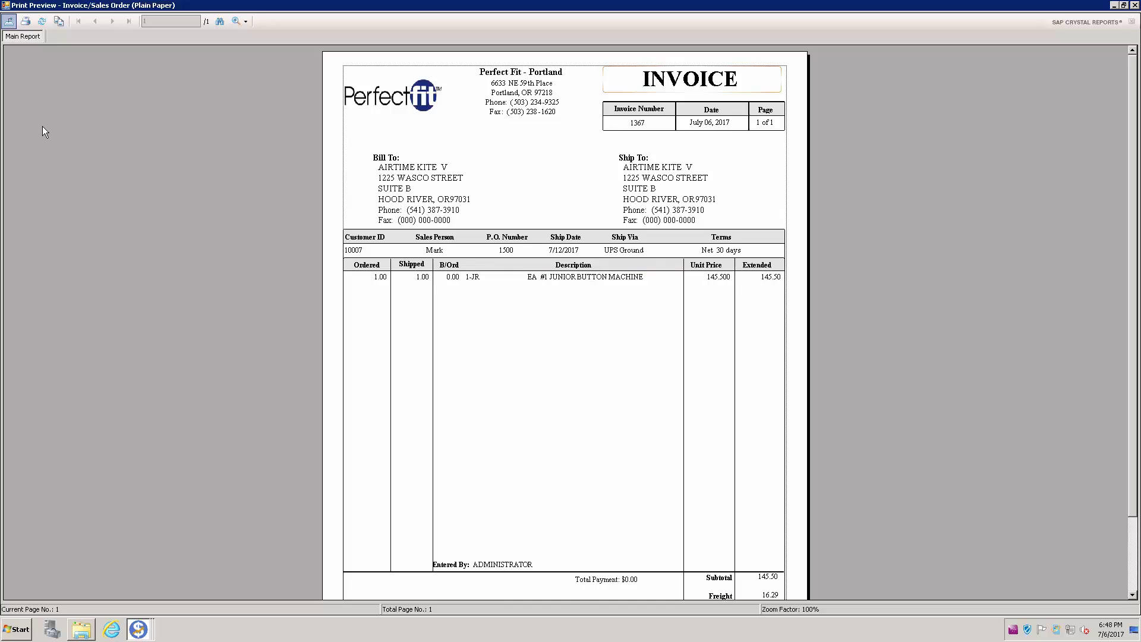
scroll(42, 120, down, 1)
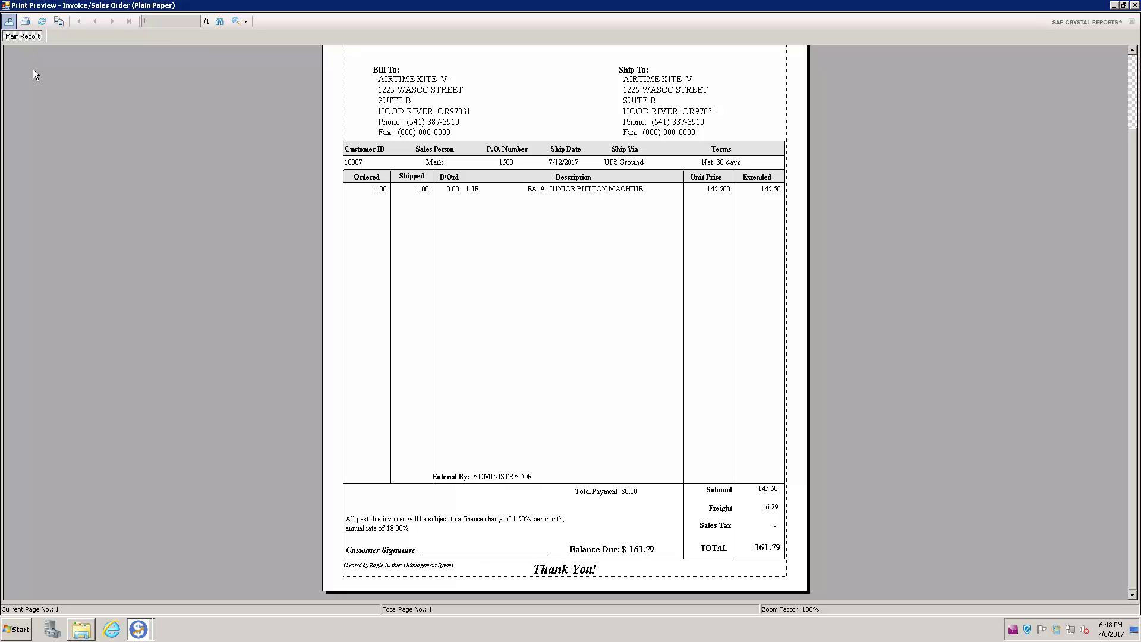
key(Escape)
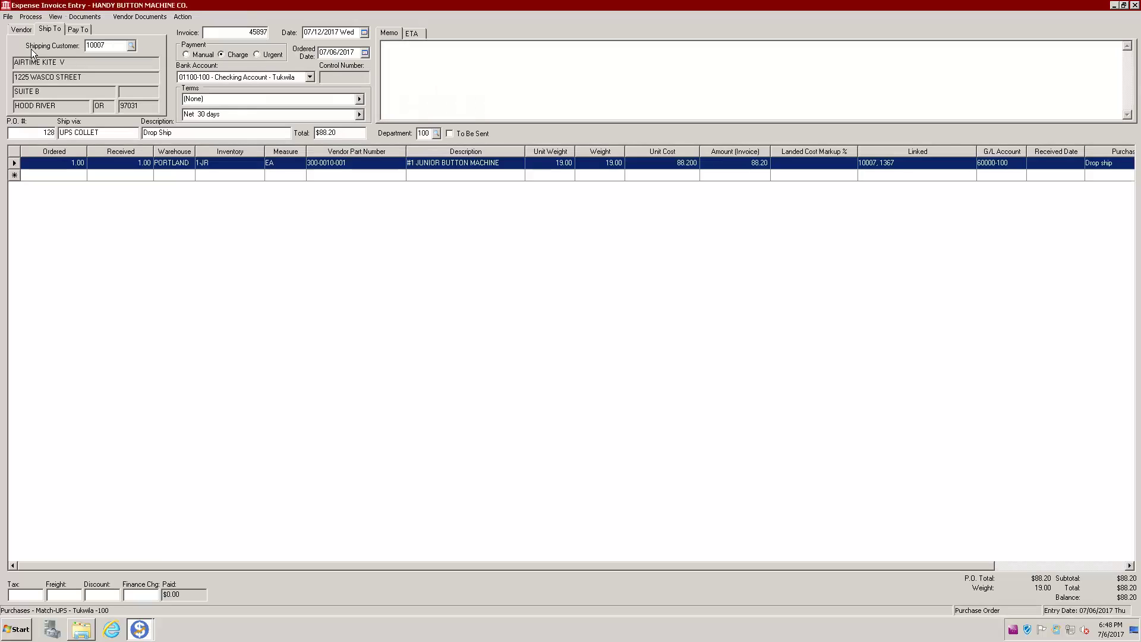
Step: Process the $88.20 expense invoice, confirm the expense accounts, and close both invoice windows
click(30, 17)
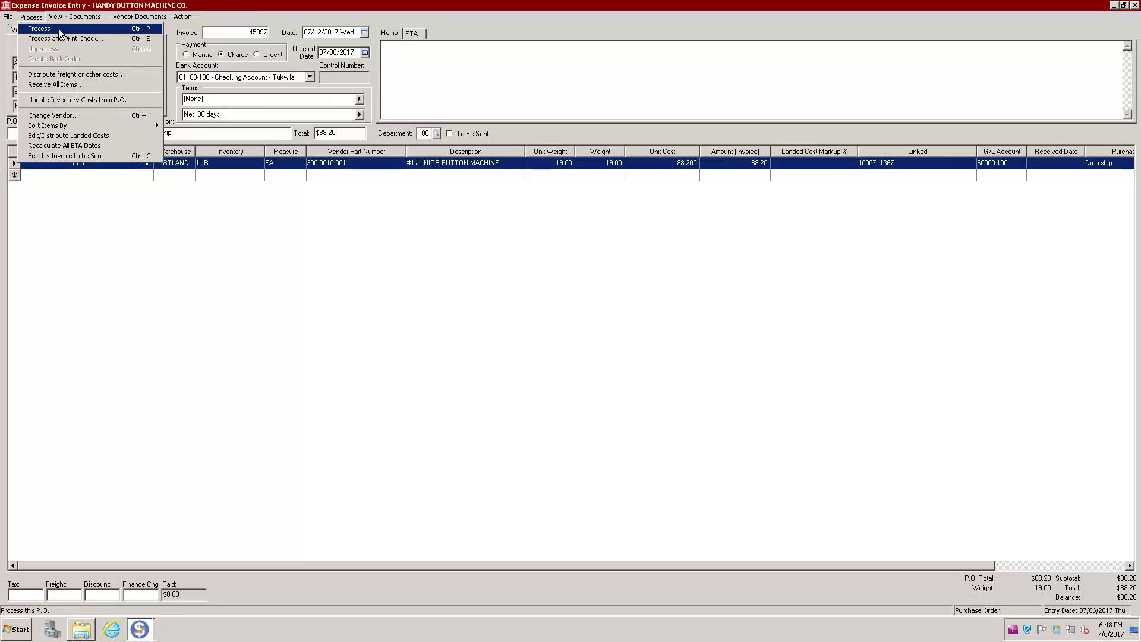
click(58, 28)
key(Return)
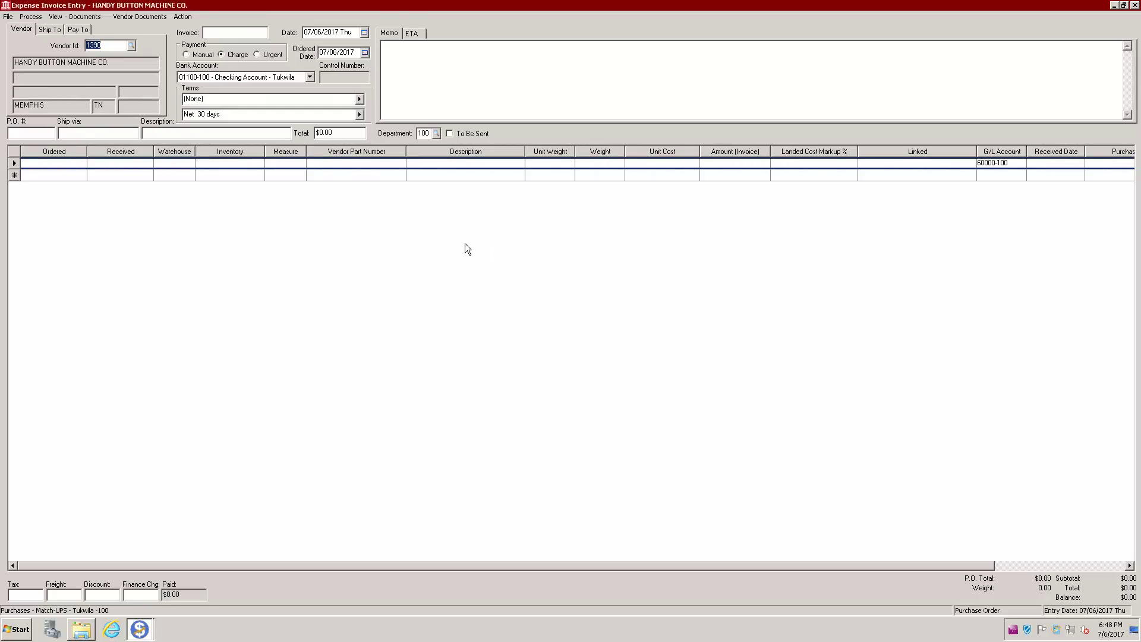
key(Escape)
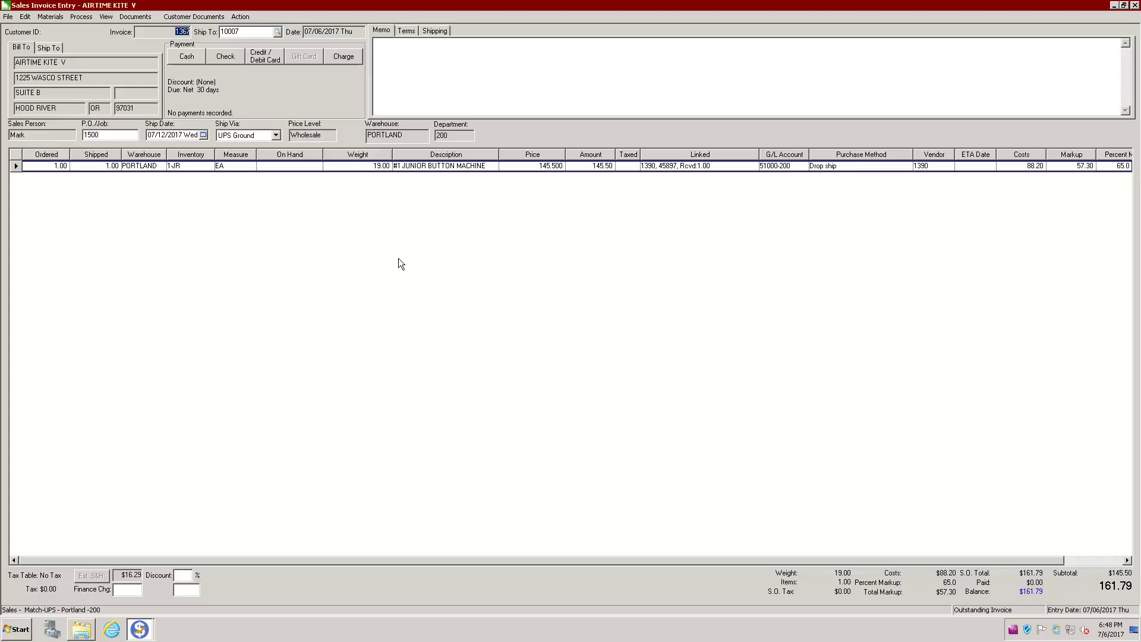
key(Escape)
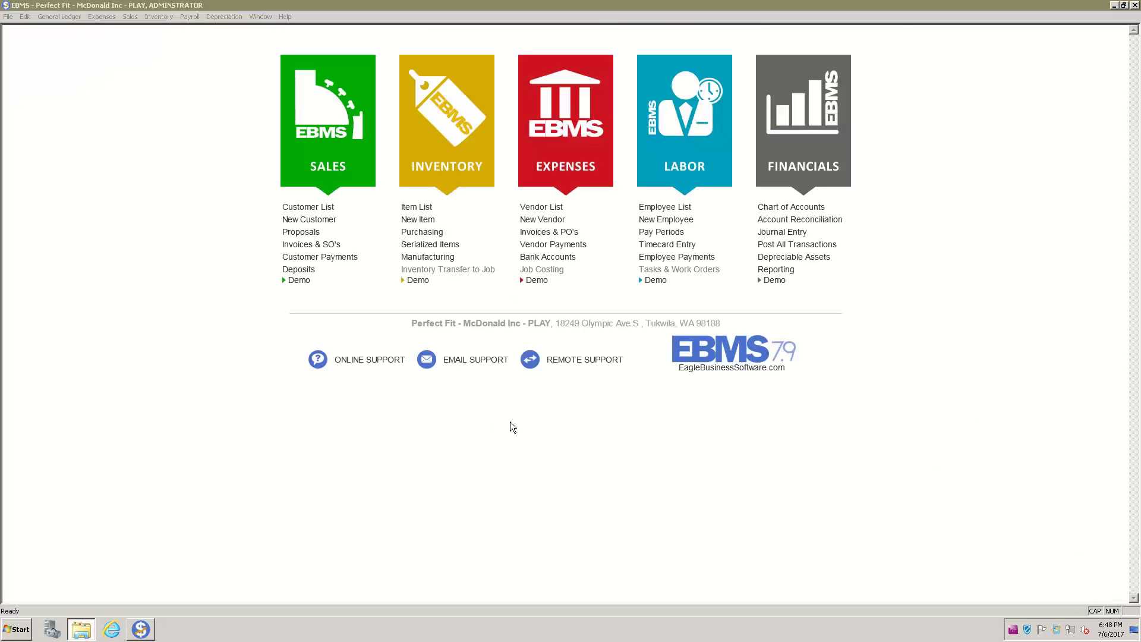